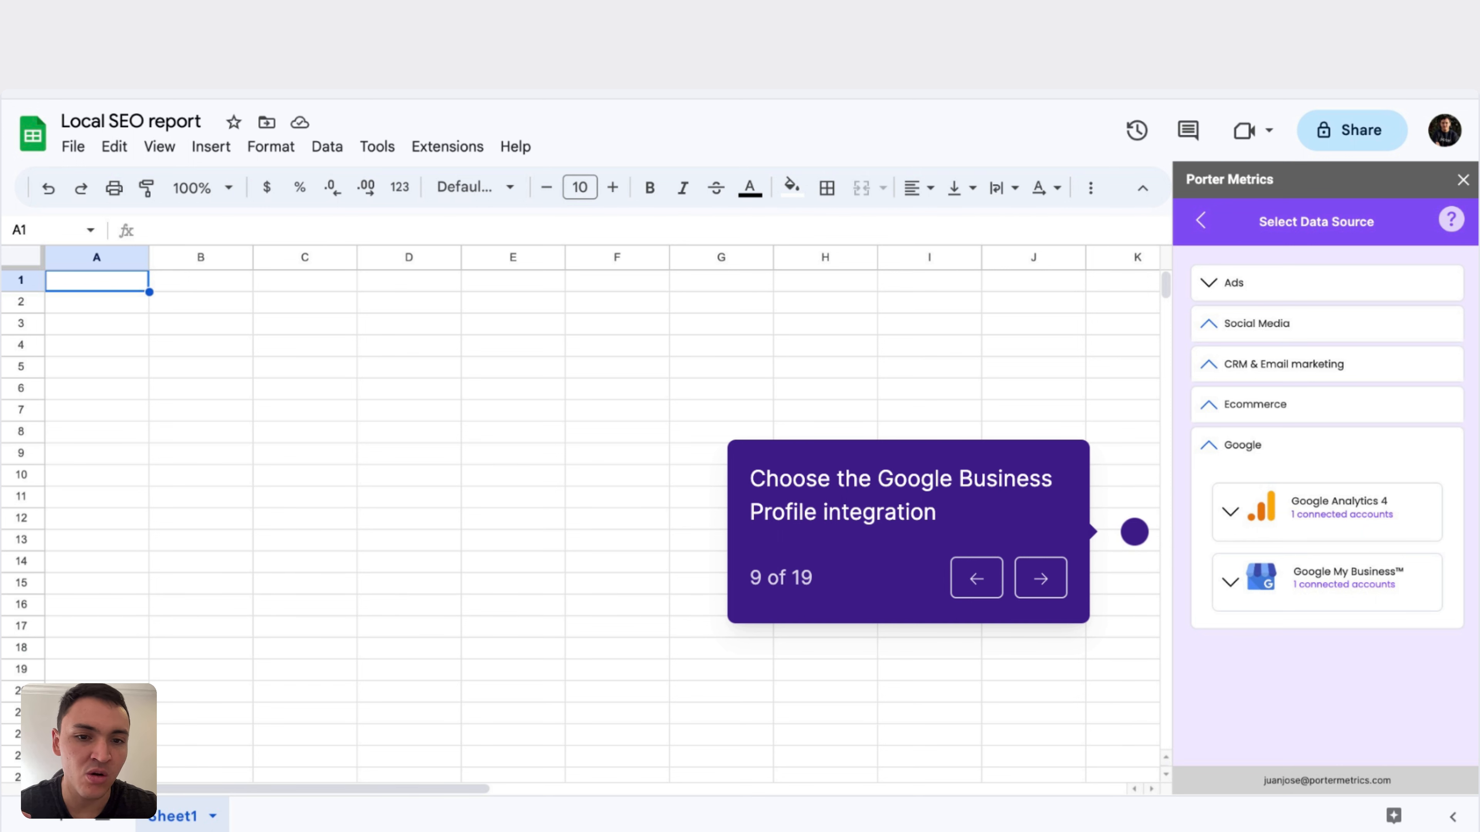
Connect a Google account to the Google My Business data source and allow portermetrics.com to access its business listings
key("Right")
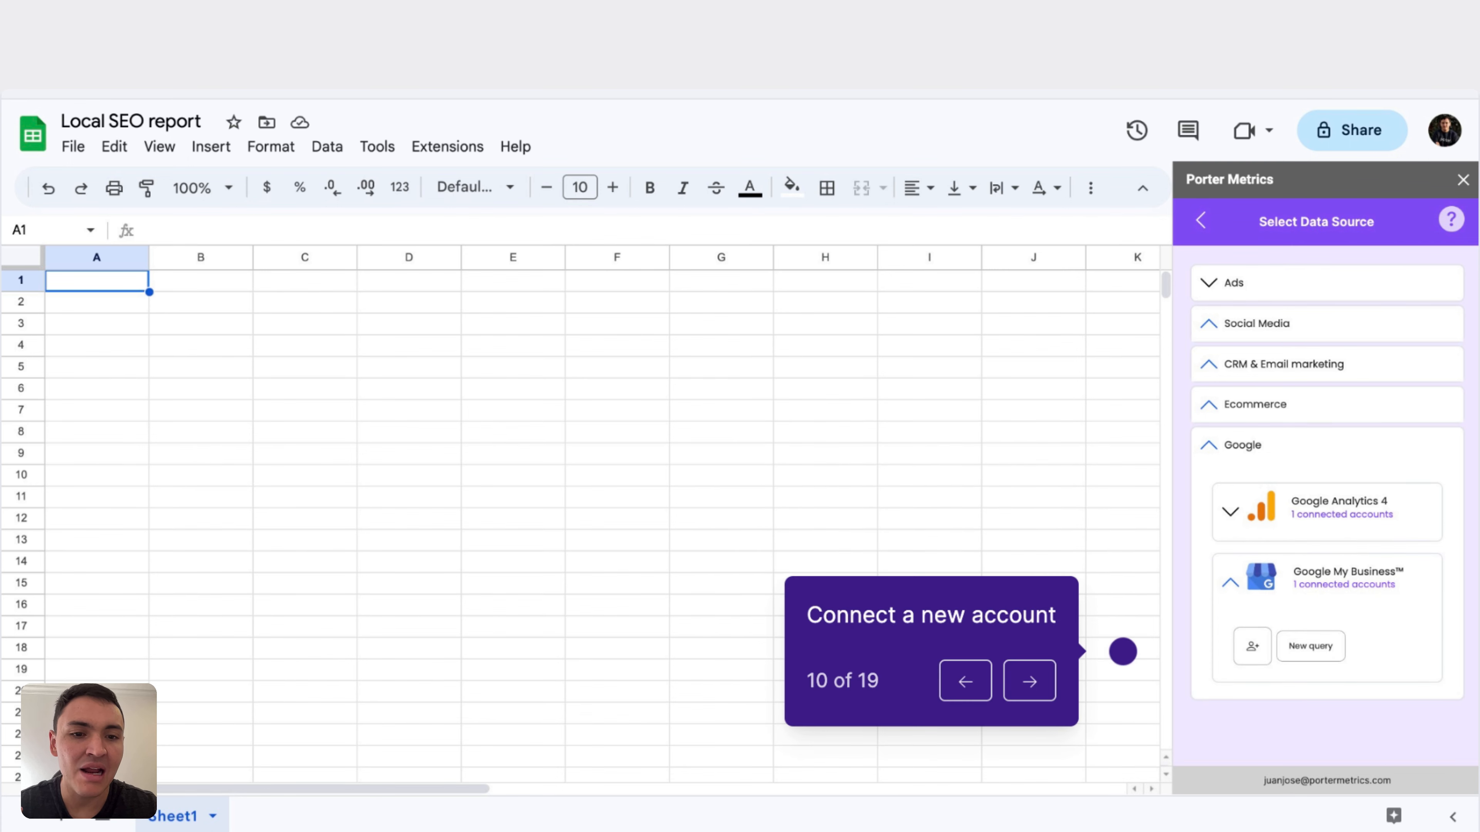
key("Right")
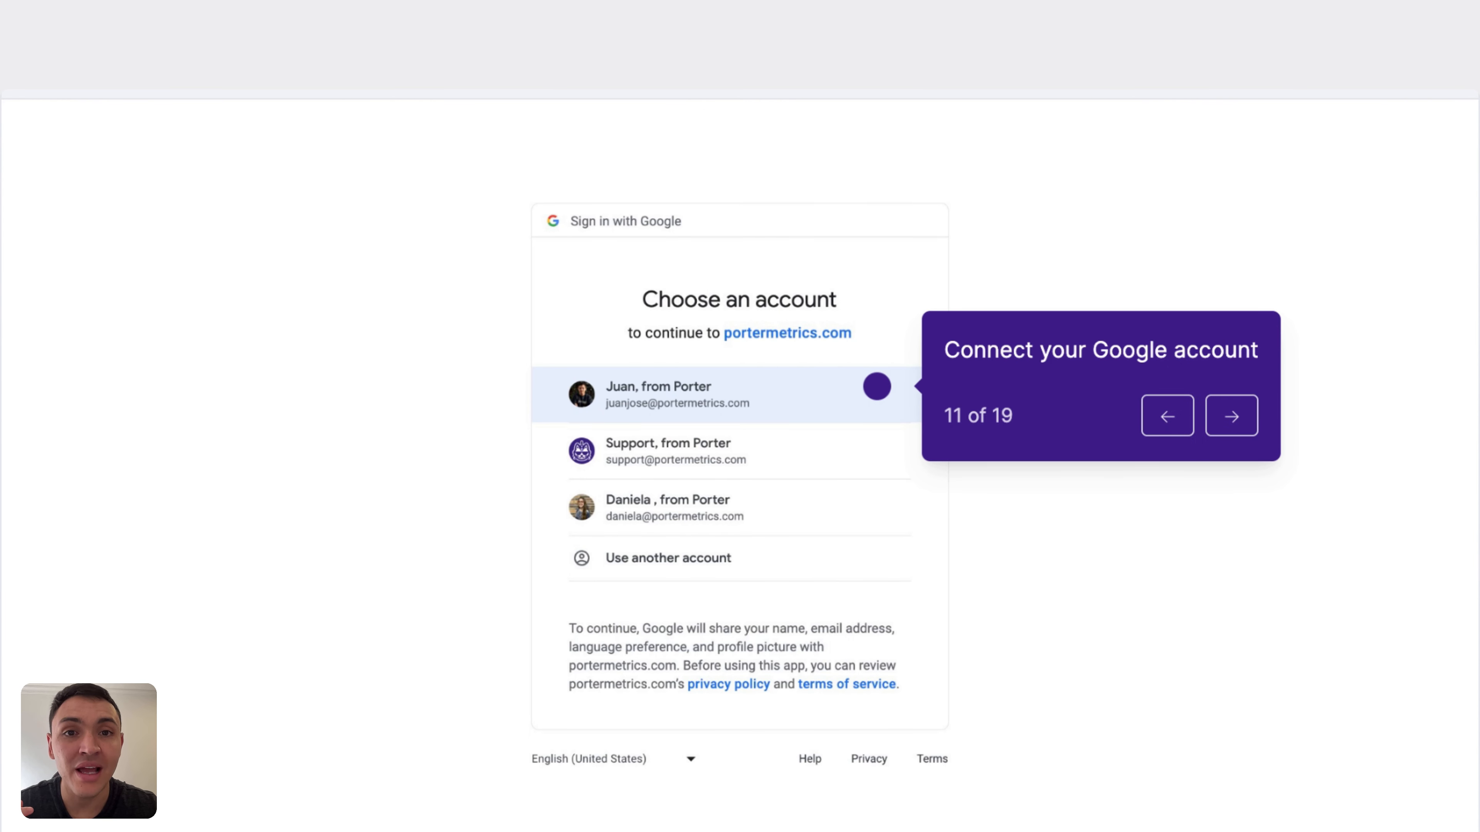
key("Right")
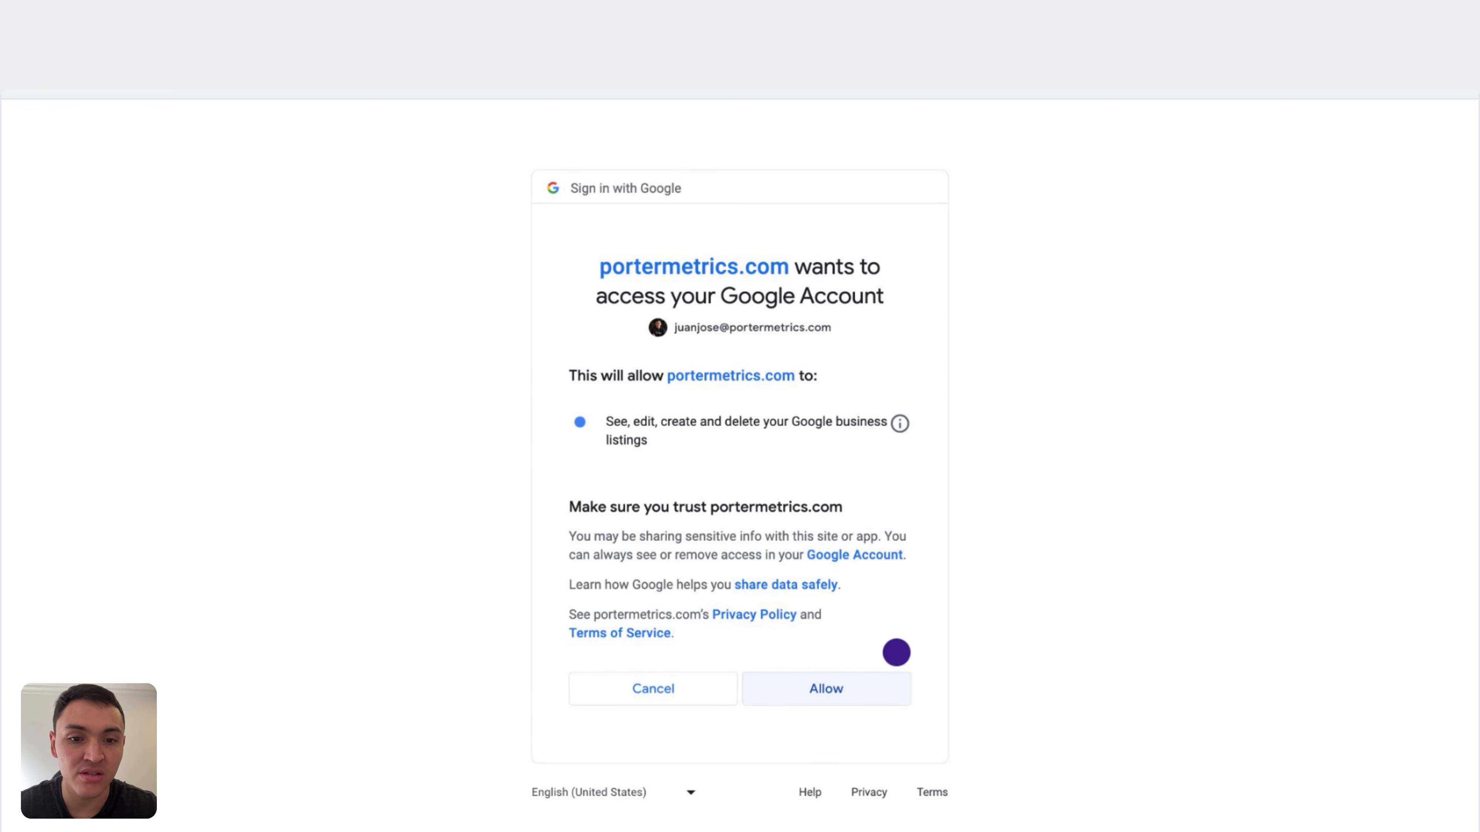
key("Right")
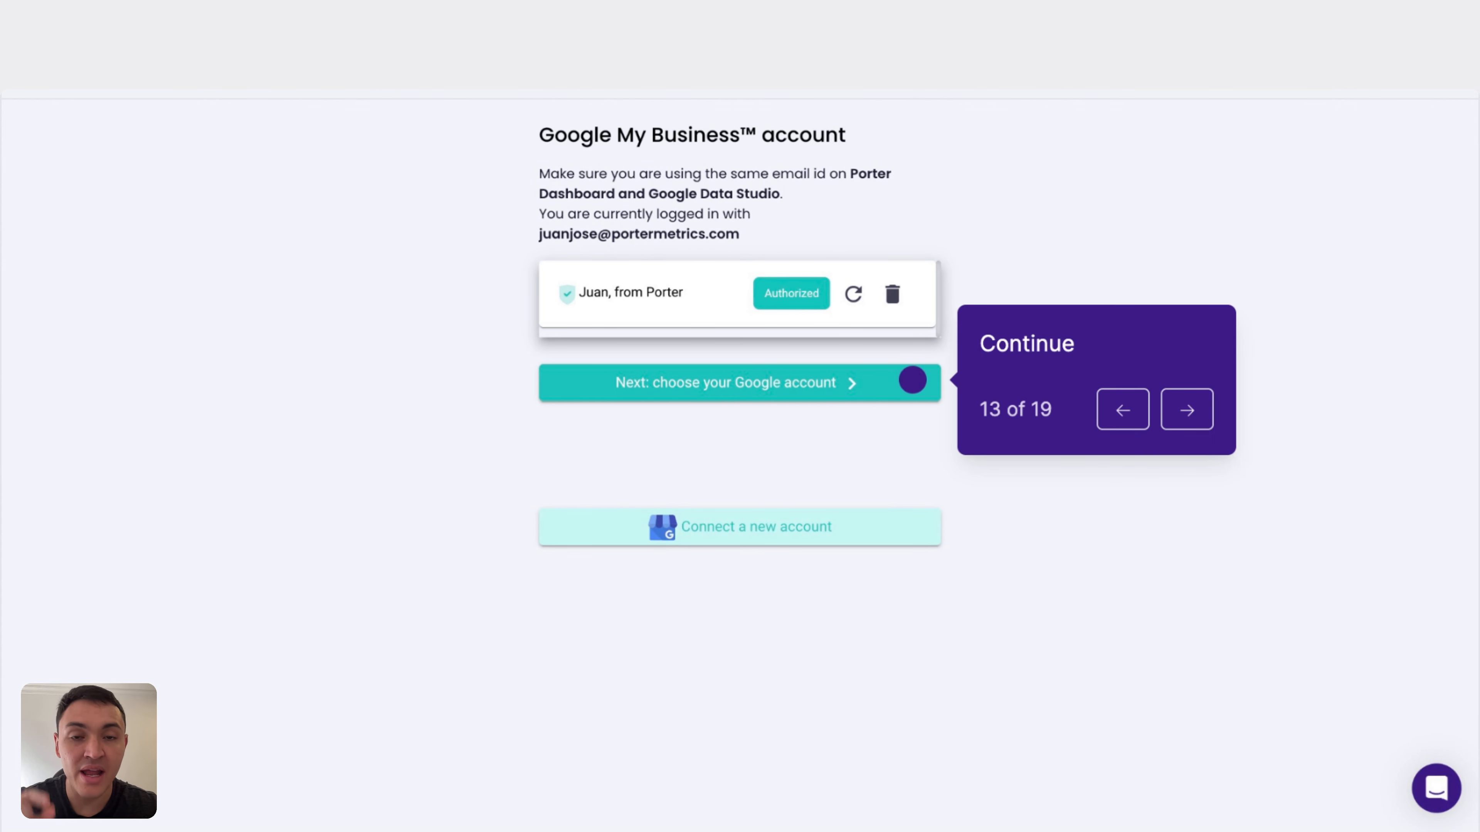
Configure the query Local SEO performance with the connected account, the Firehouse Sao Paulo Plaza and FIREHOUSE Laureles locations, and the Last month date range
key("Right")
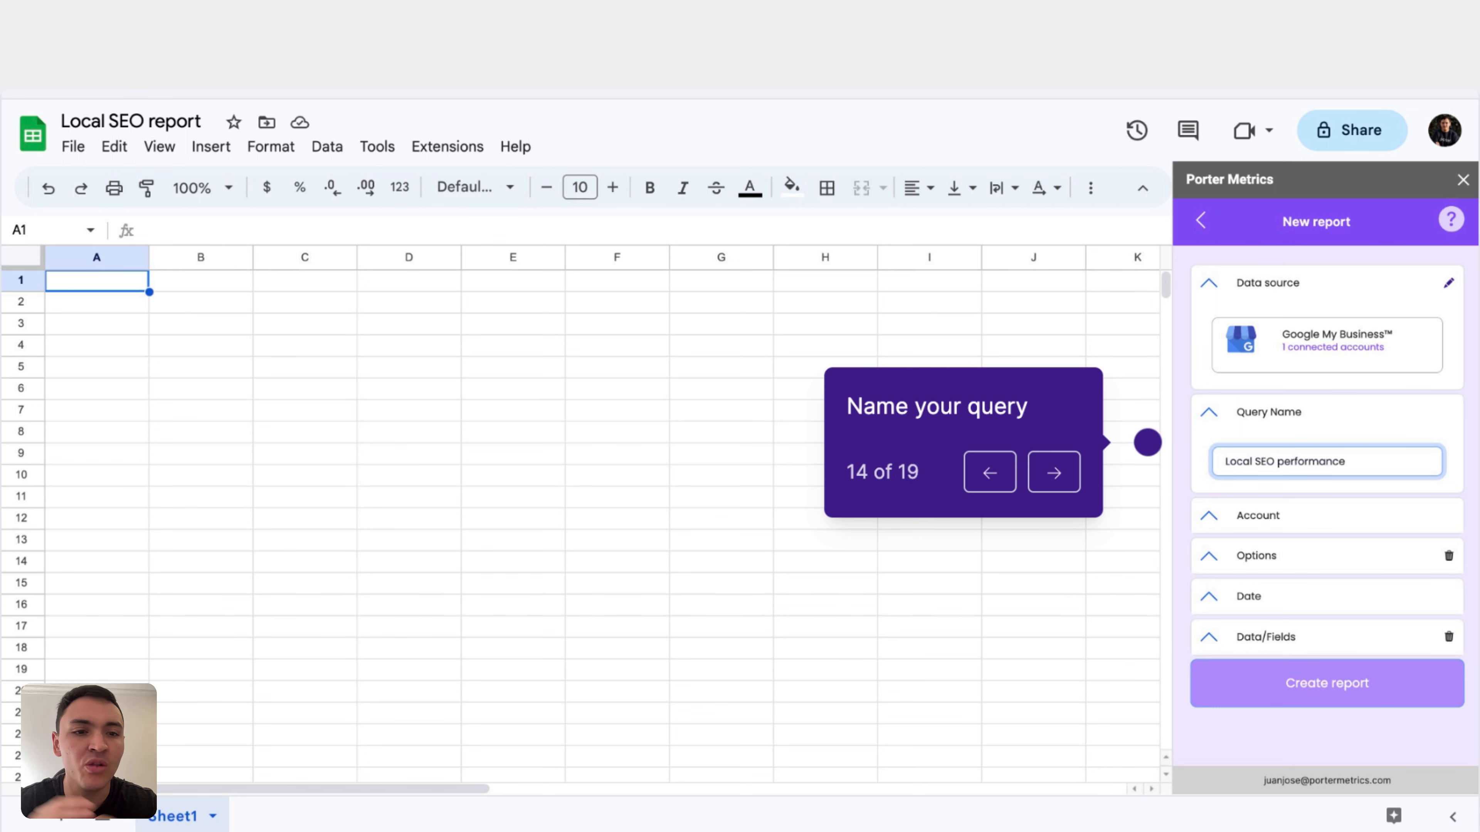
key("Right")
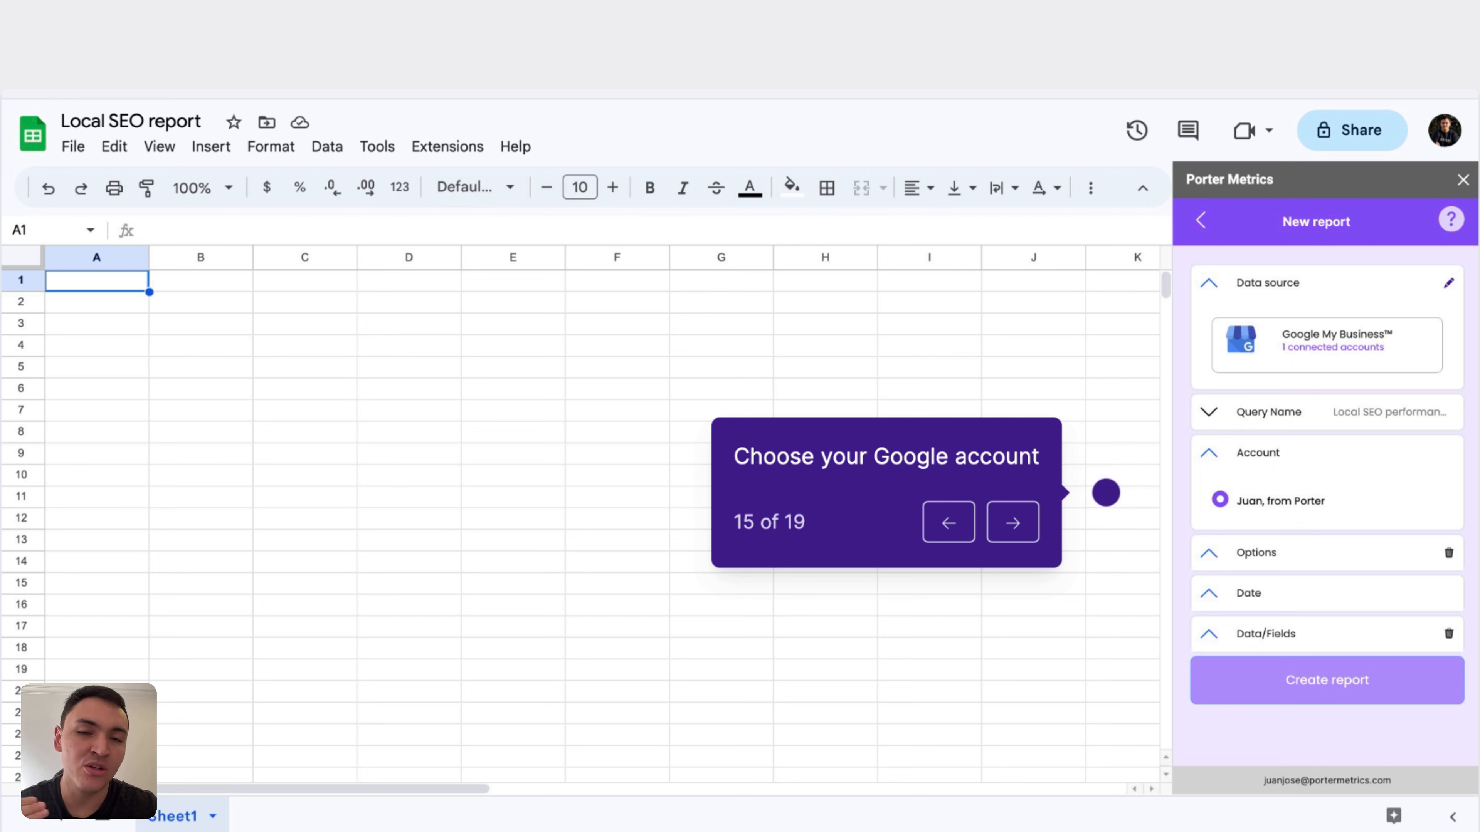
key("Right")
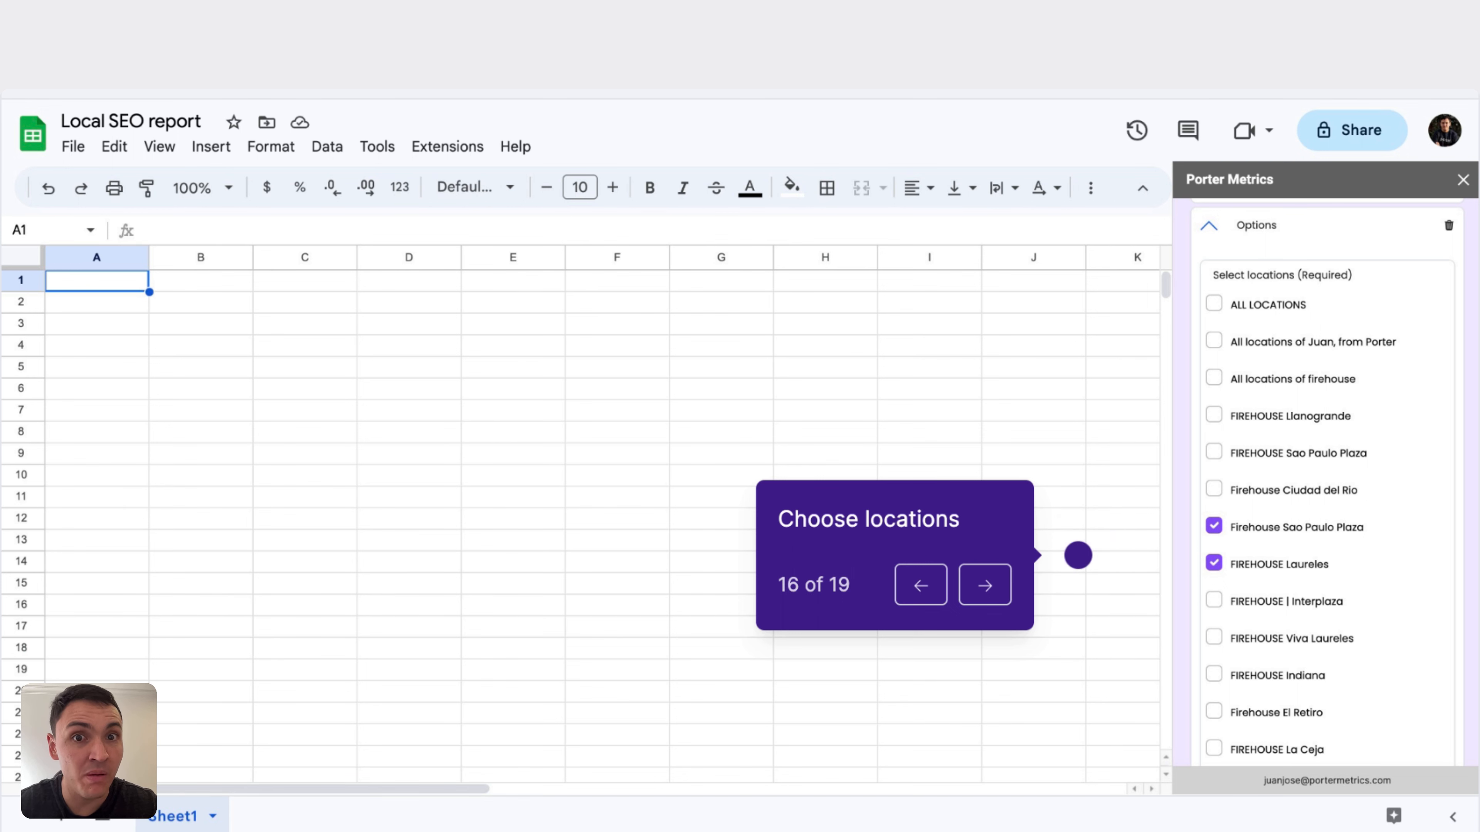
key("Right")
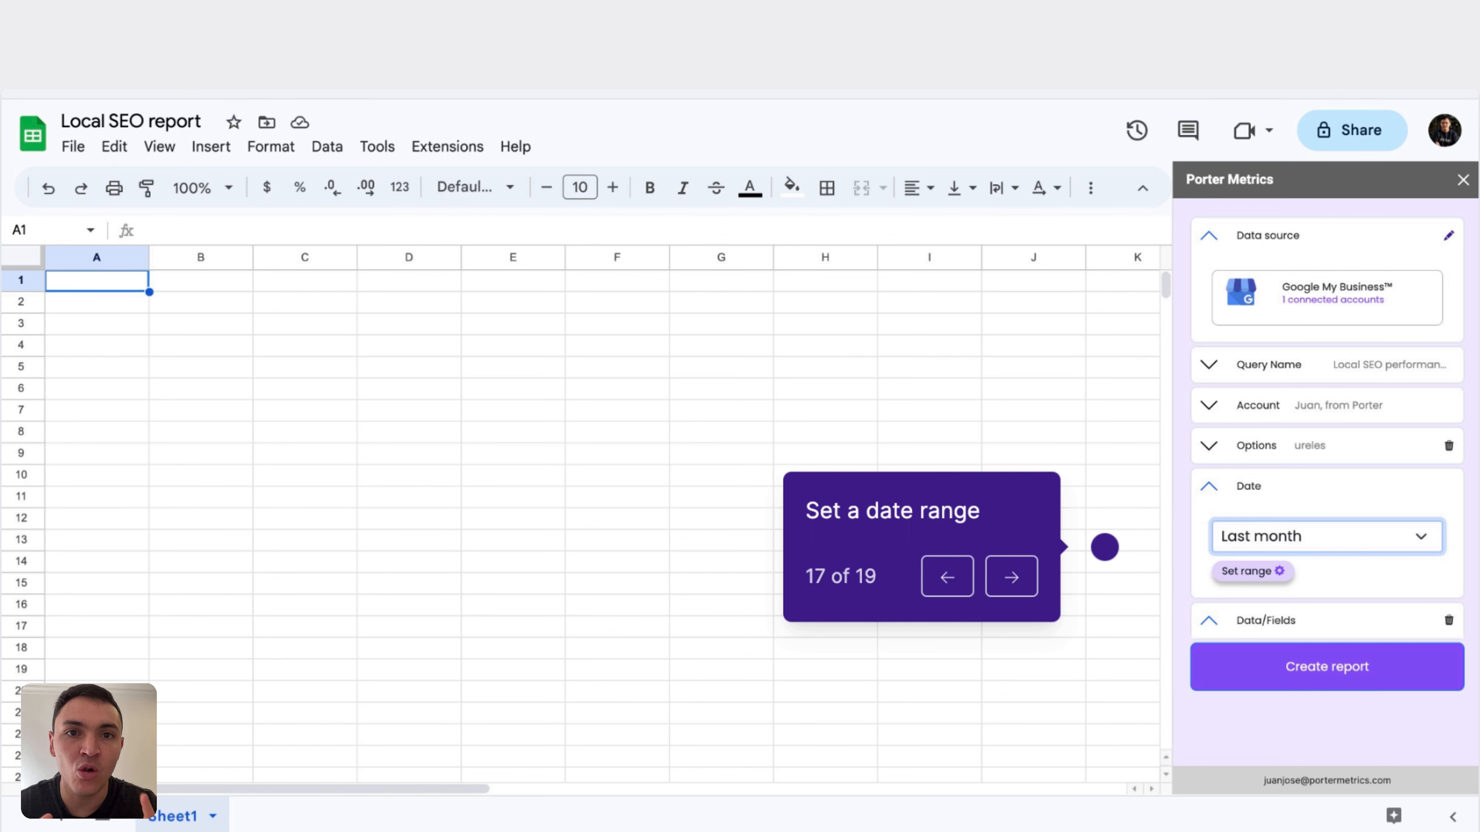
key("Right")
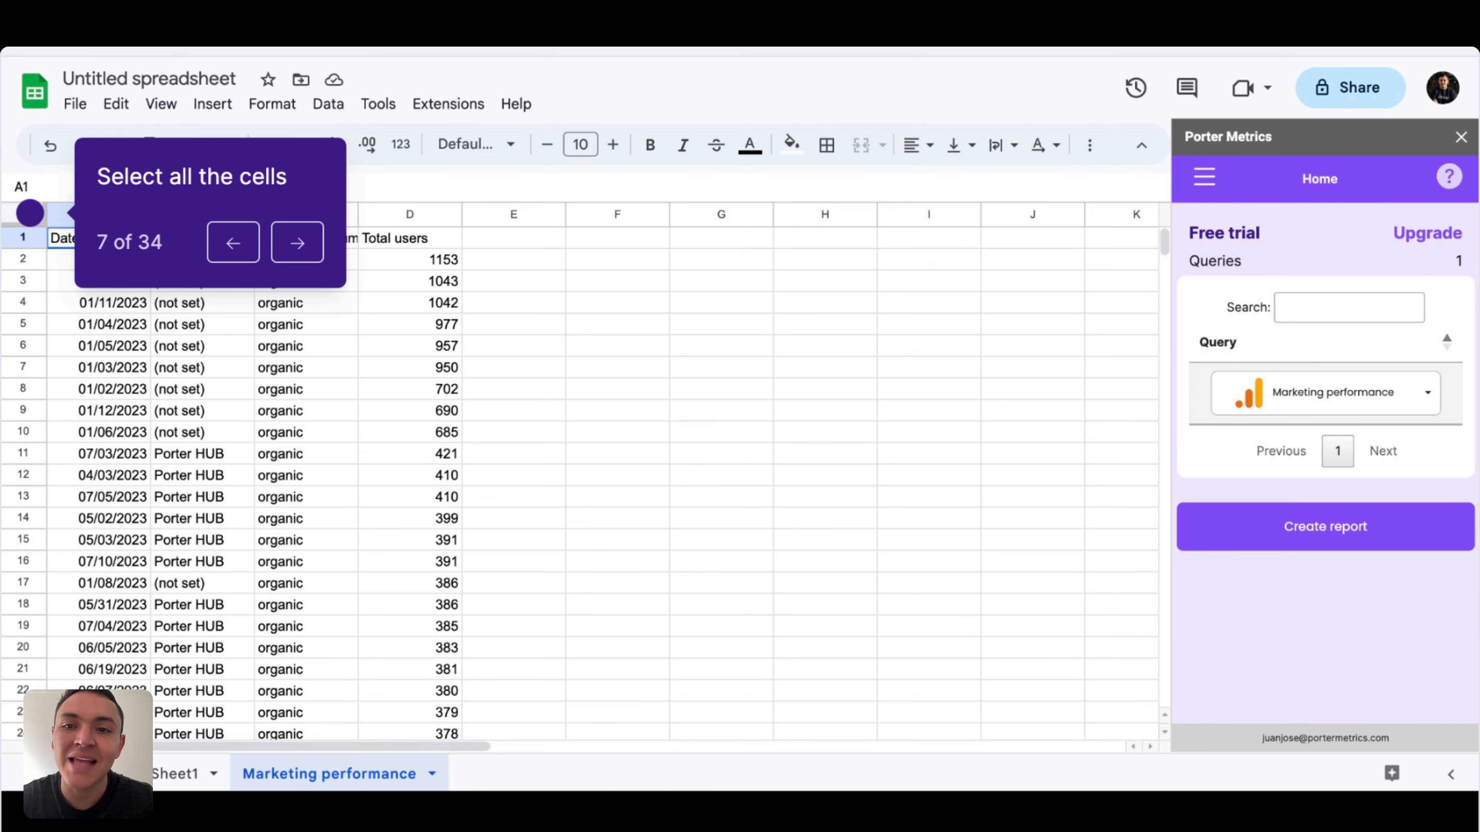
Create a pivot table on a new sheet from all the cells of the Marketing performance sheet
left_click(30, 213)
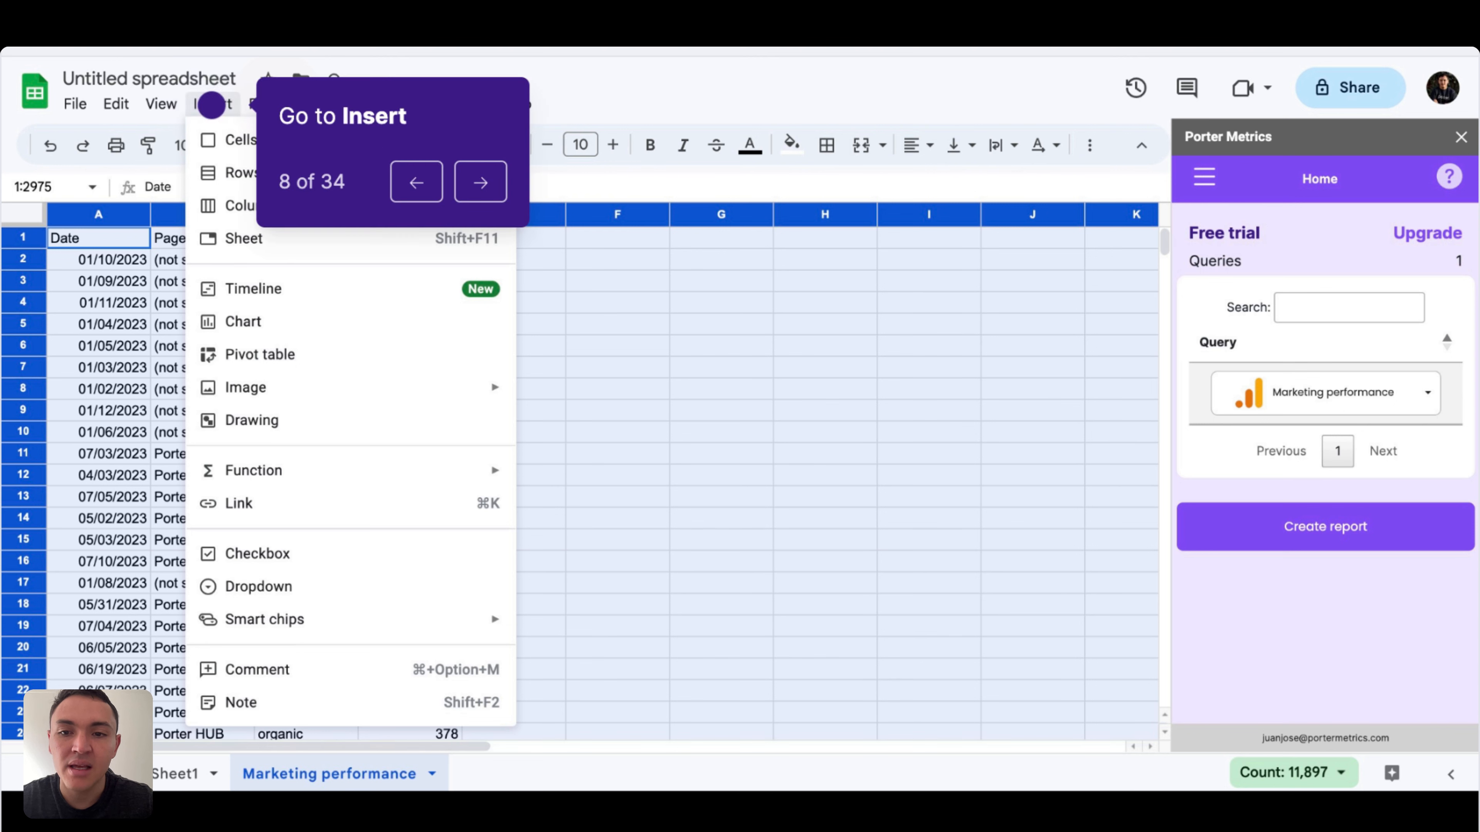
key("Right")
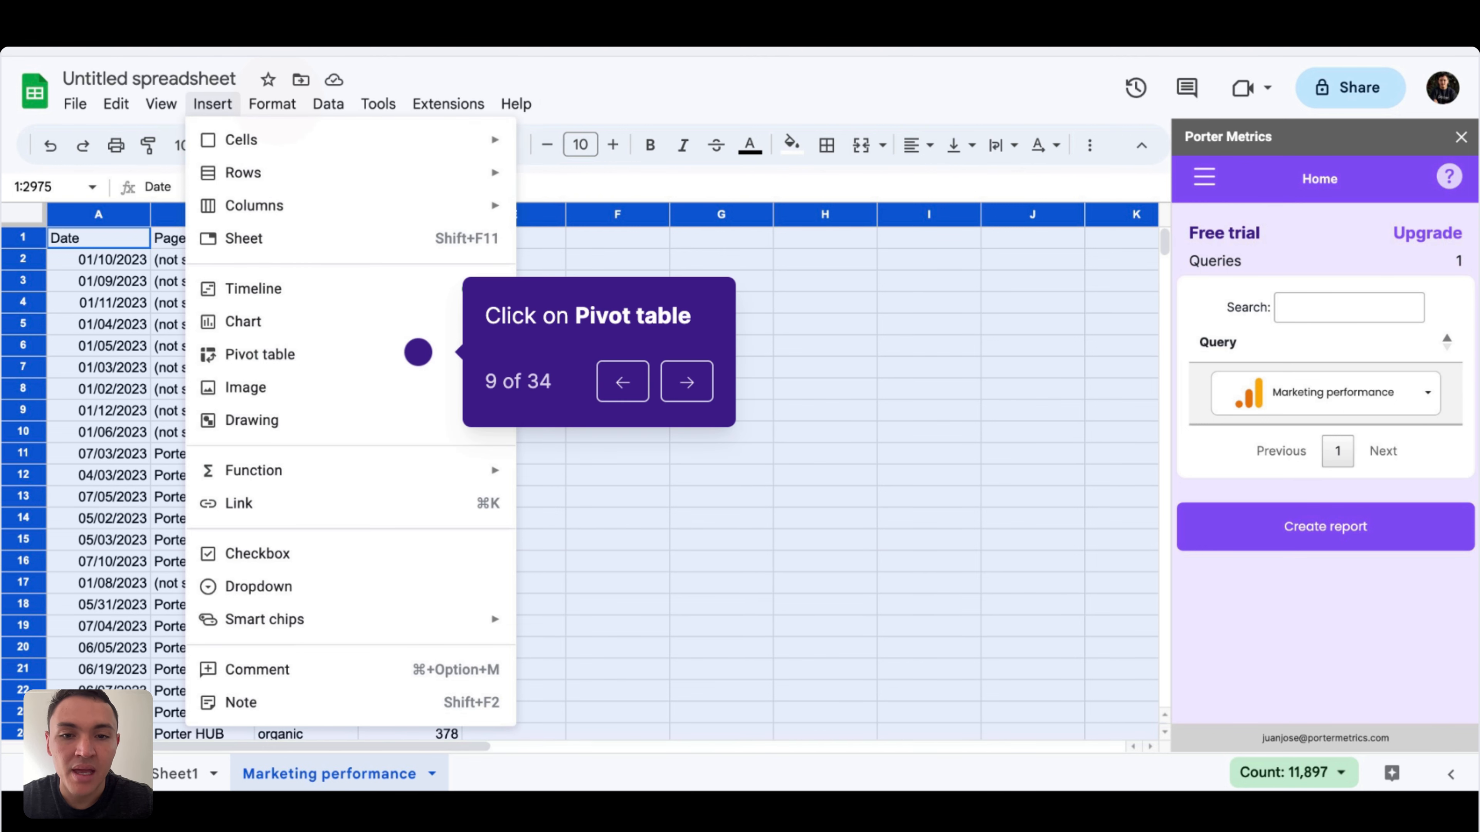
key("Right")
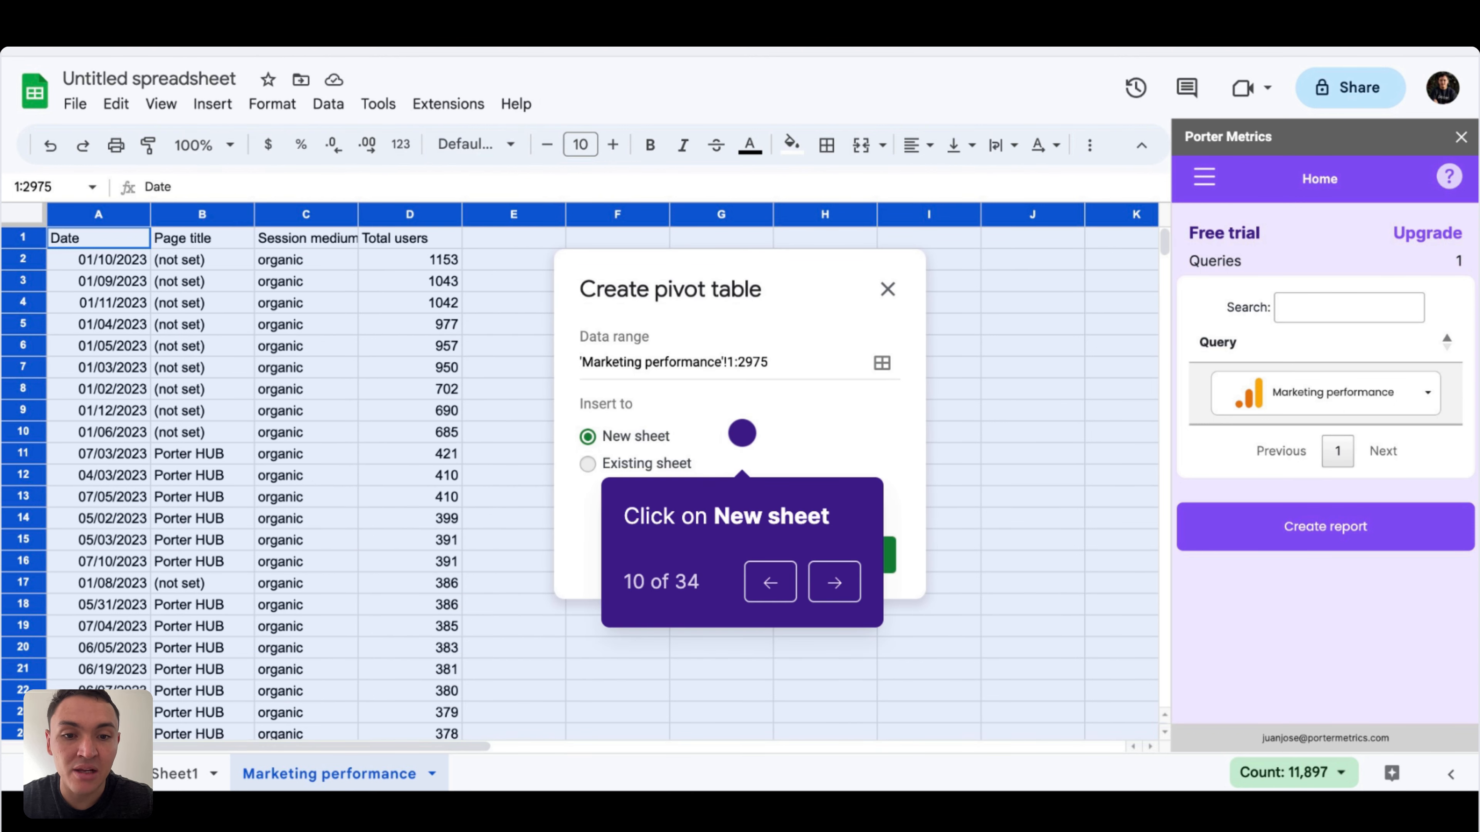
key("Right")
Add Page title as the pivot table's rows and Total users as its values
key("Right")
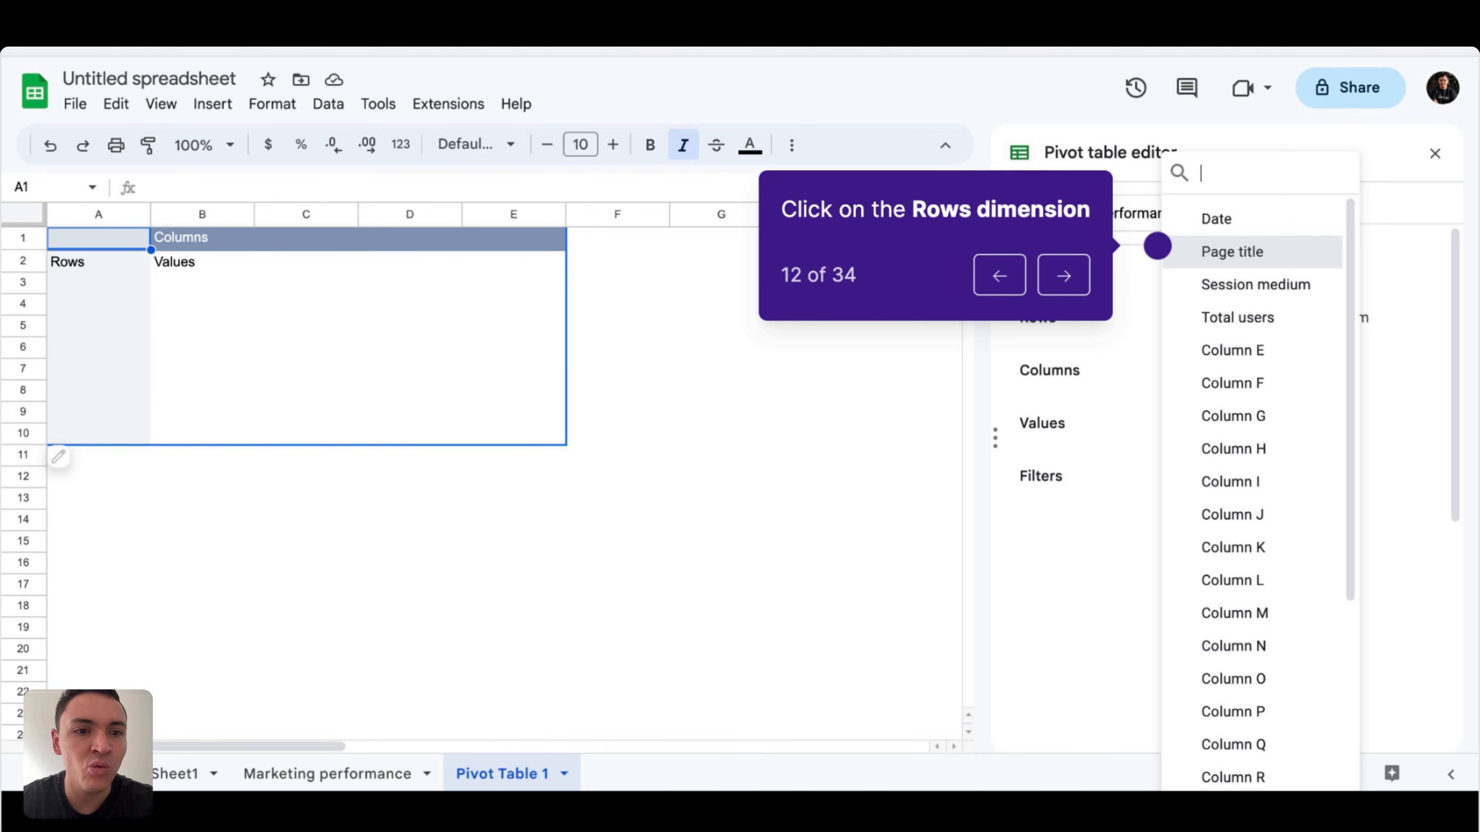
key("Right")
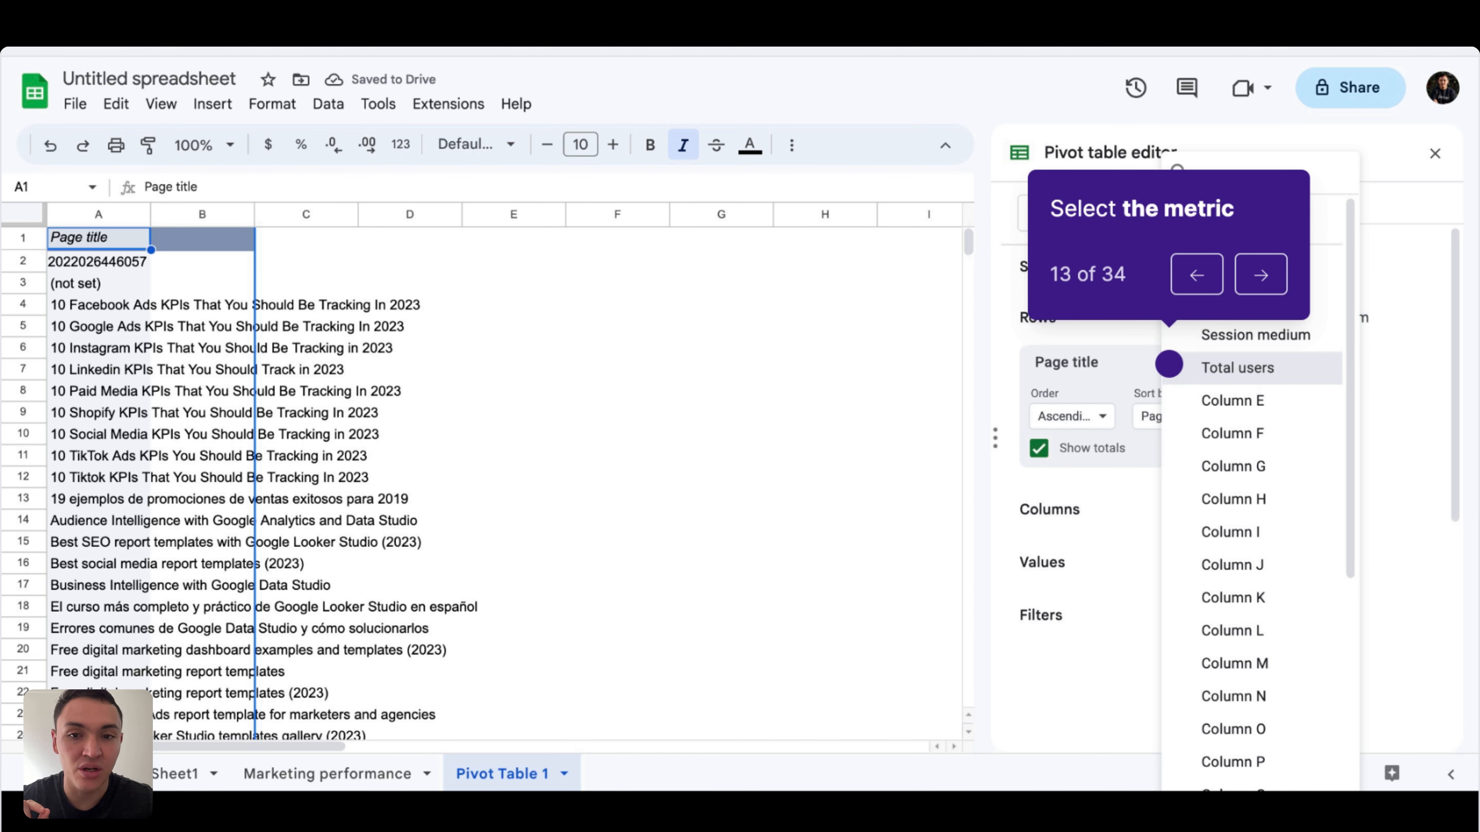
key("Right")
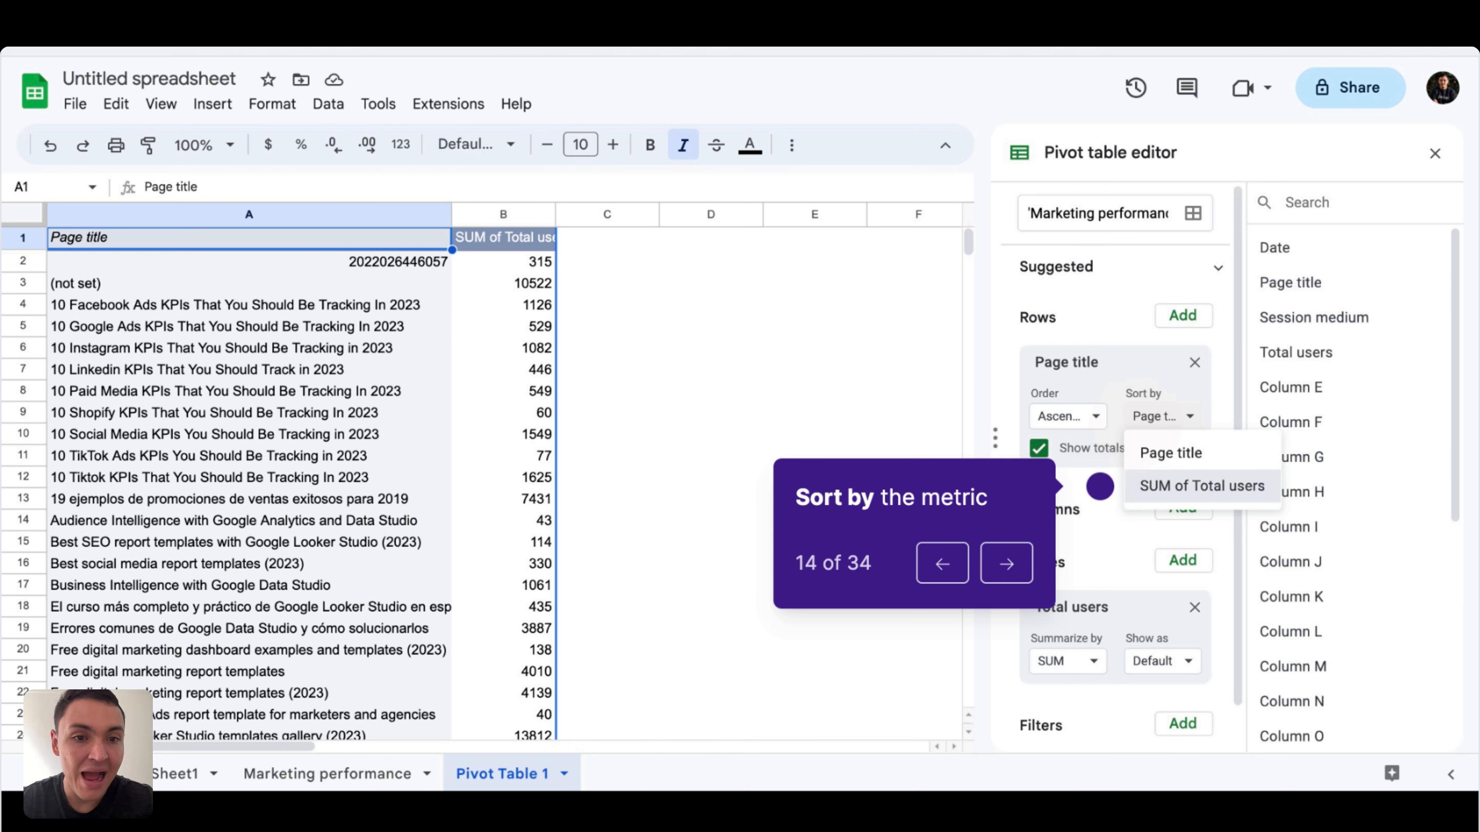
Sort the Page title rows by SUM of Total users in Descending order
left_click(1202, 486)
left_click(1066, 416)
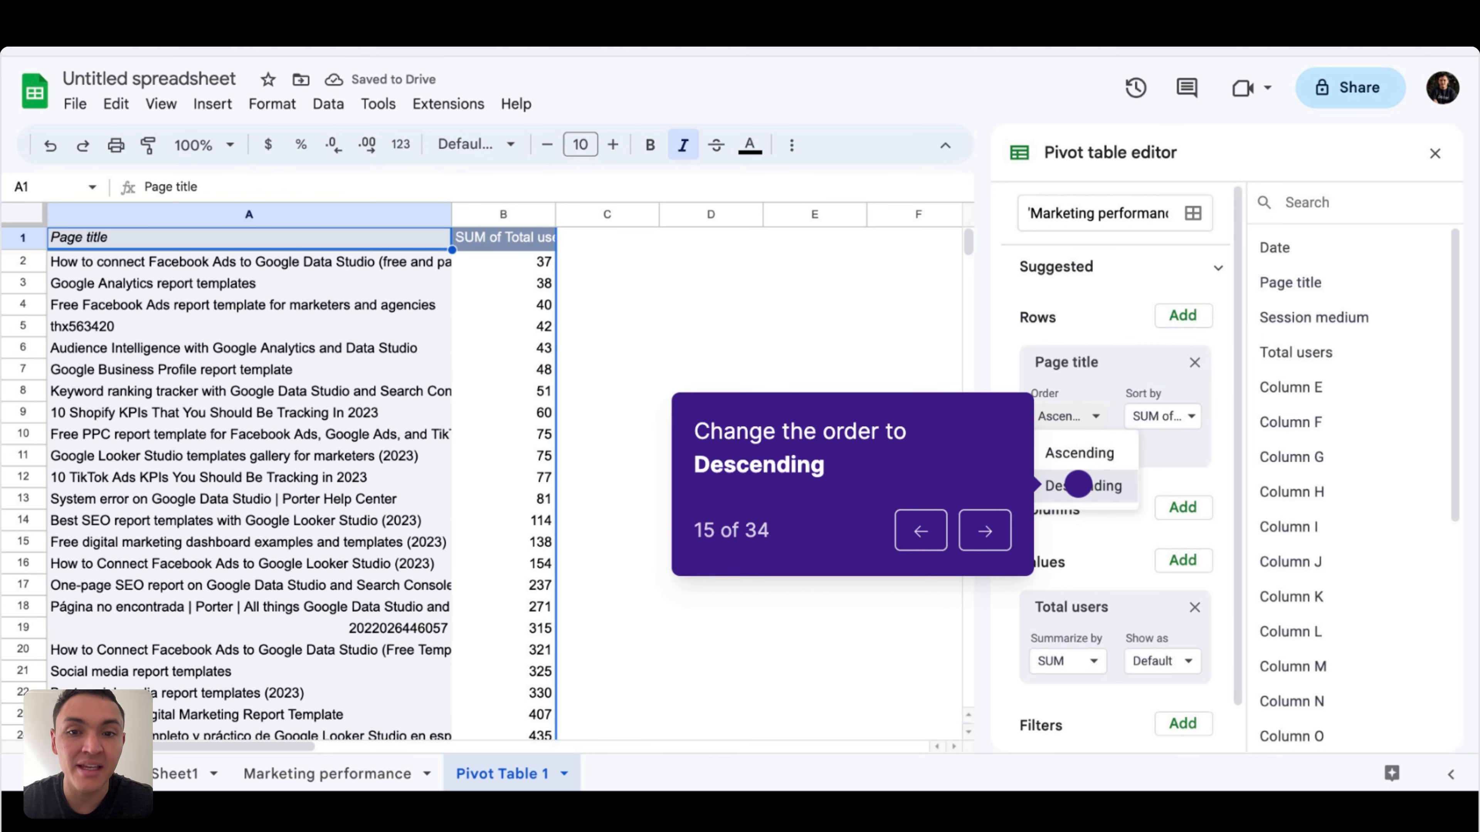
left_click(1087, 486)
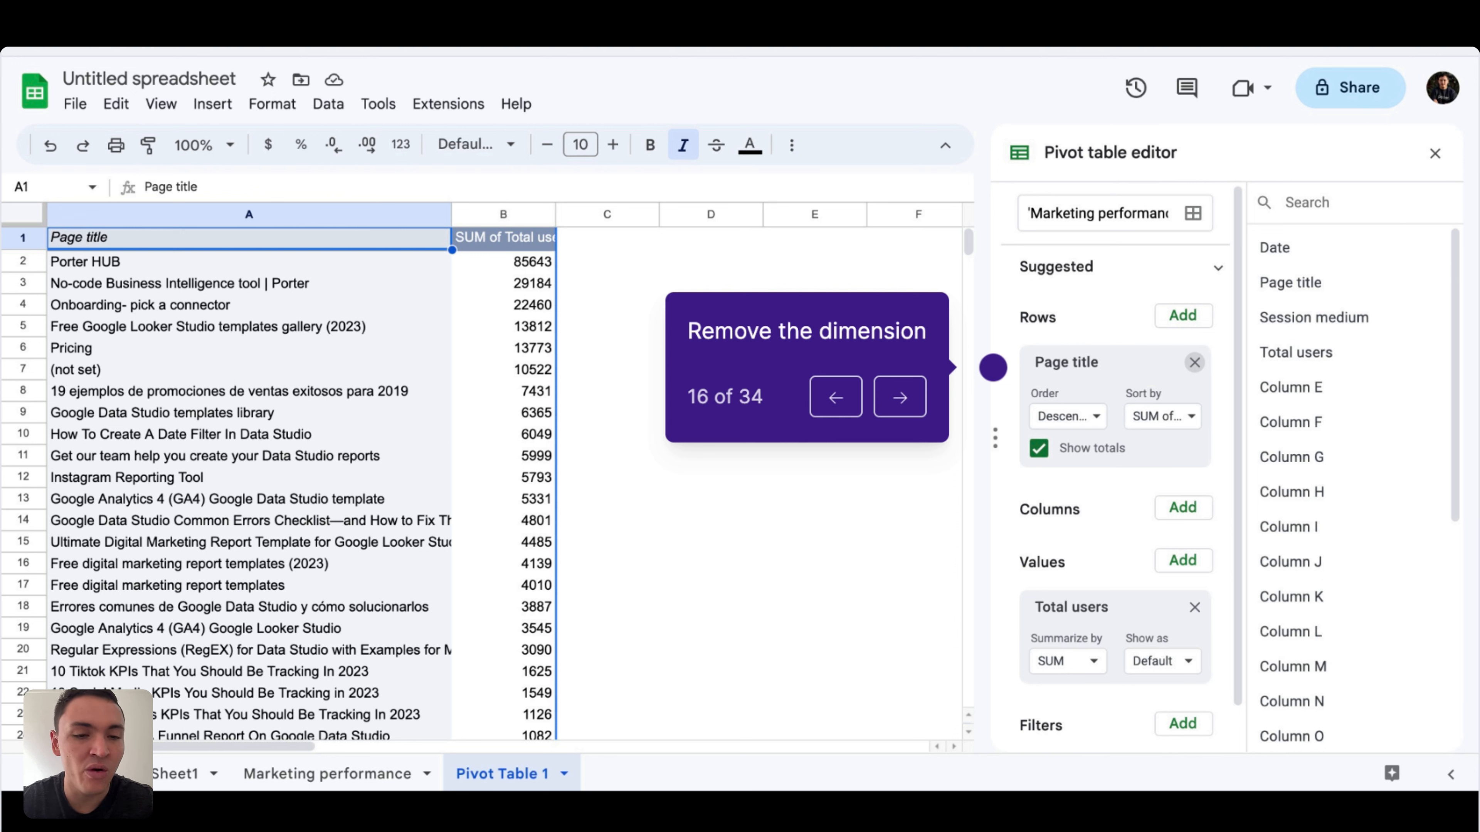
Replace the Page title dimension with Session medium in the pivot table's rows
key("Right")
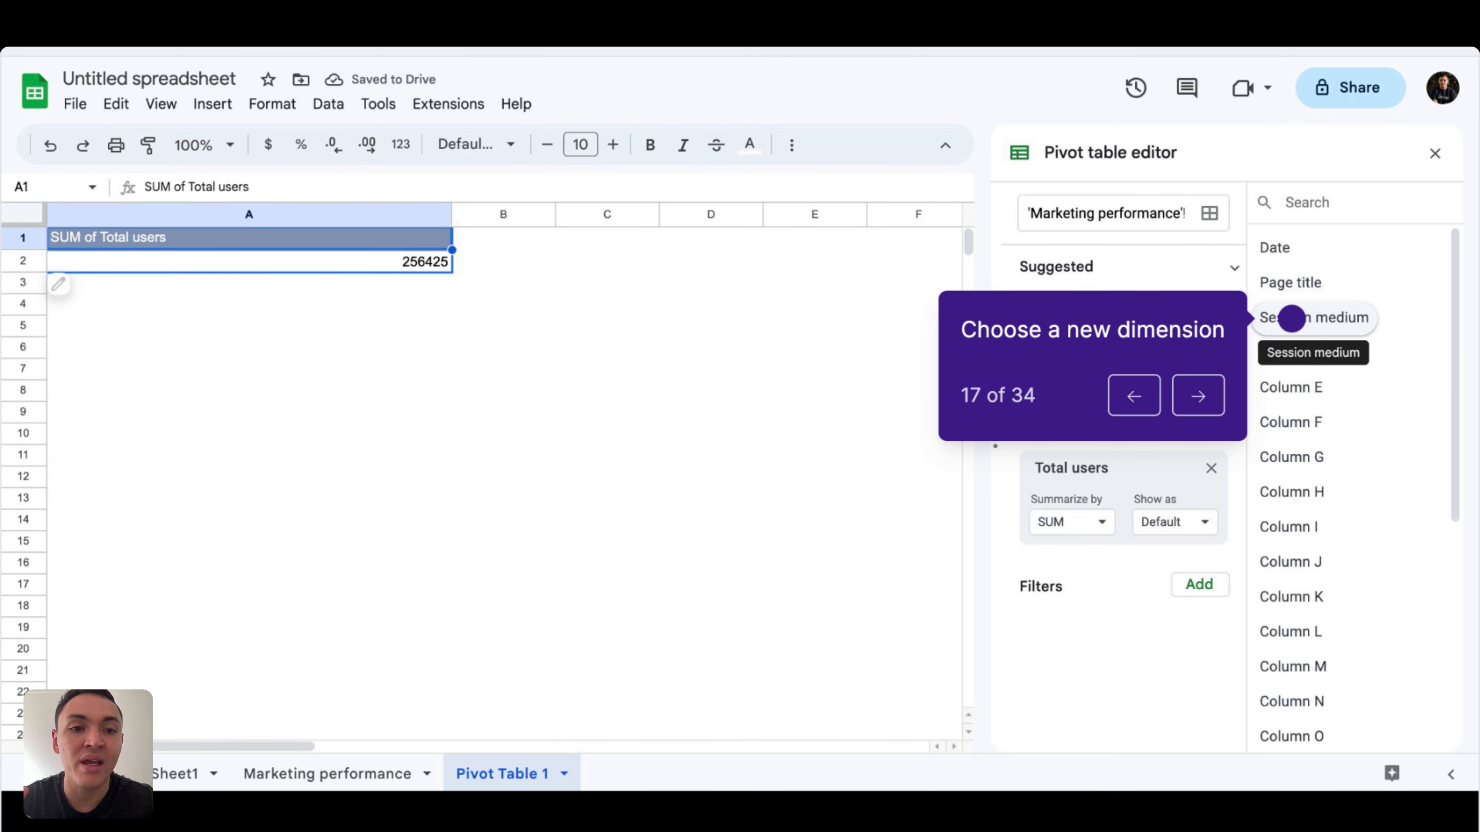
key("Right")
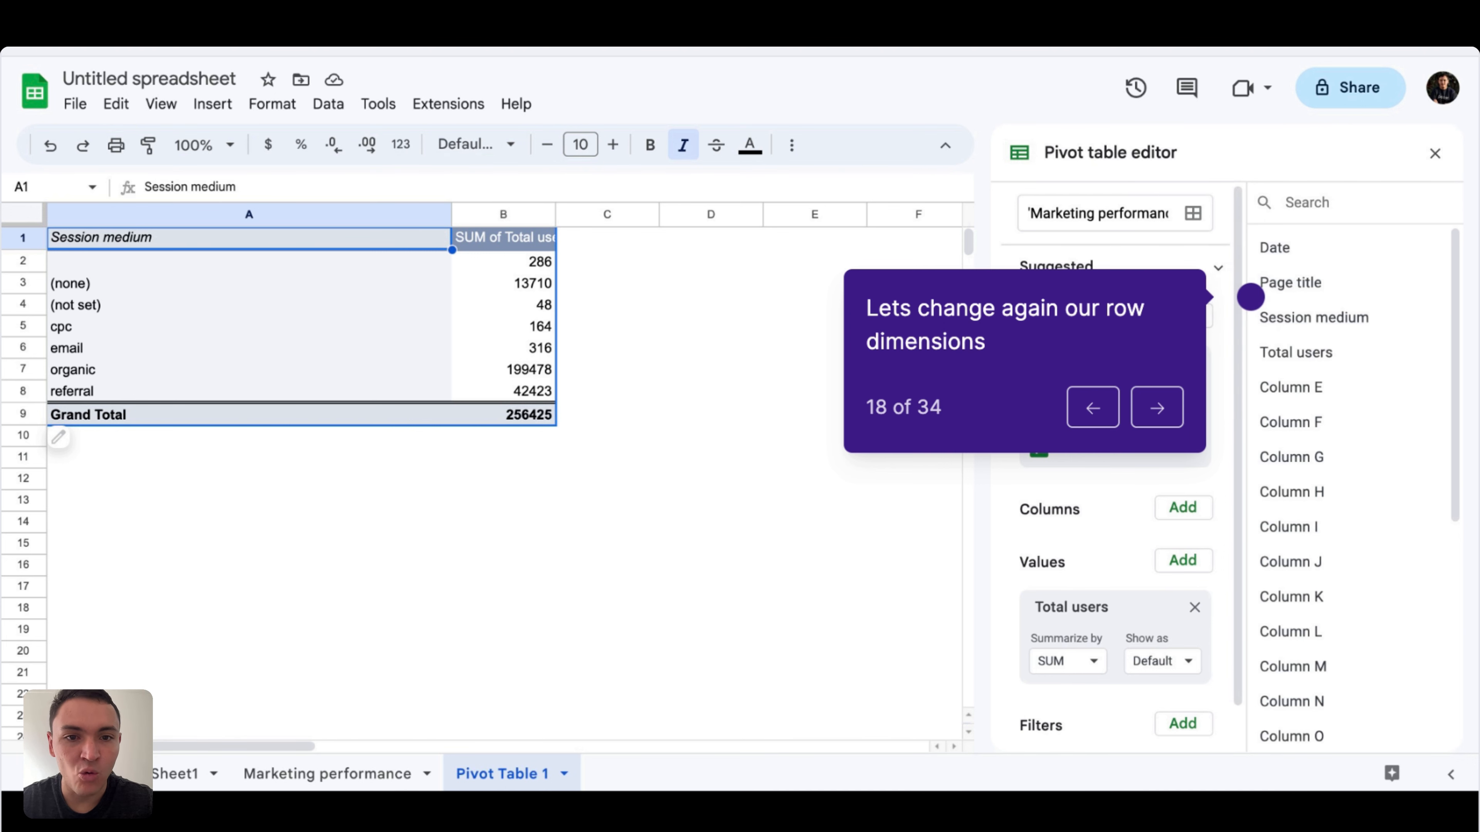
Arrange the pivot table with Page title as rows and Session medium as columns, ordering both dimensions Descending
key("Right")
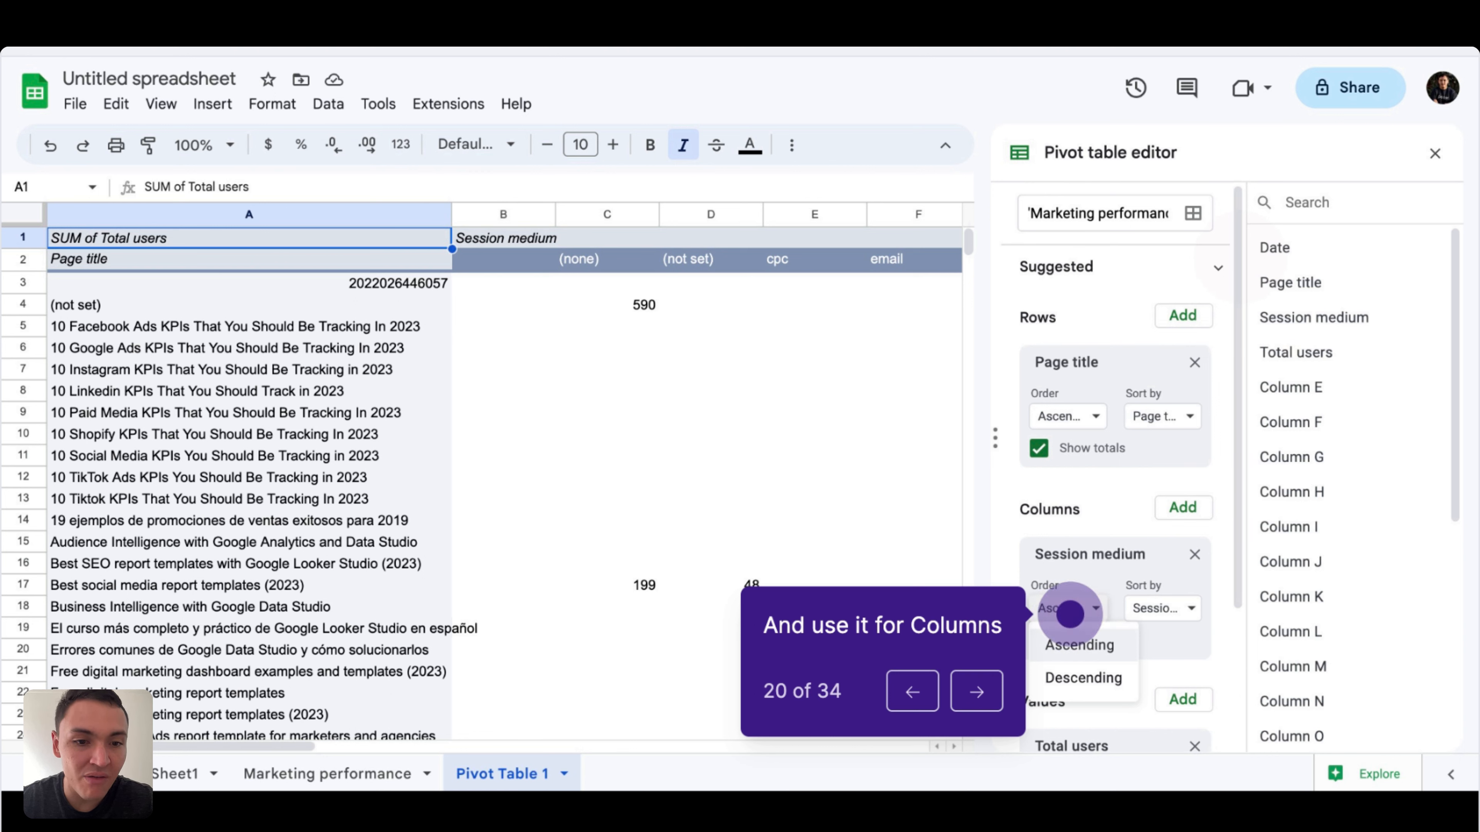
key("Right")
key("Right")
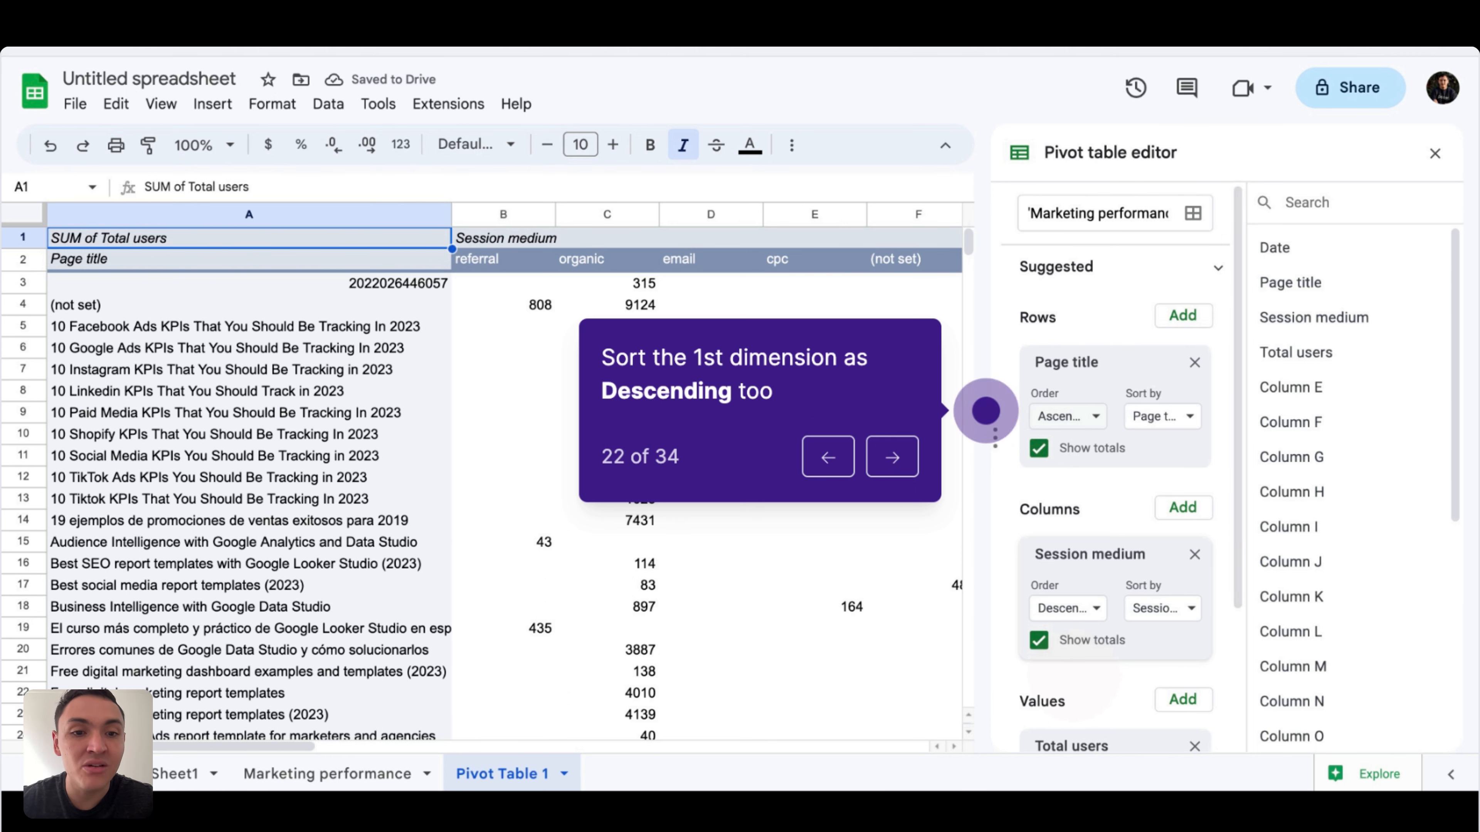
key("Right")
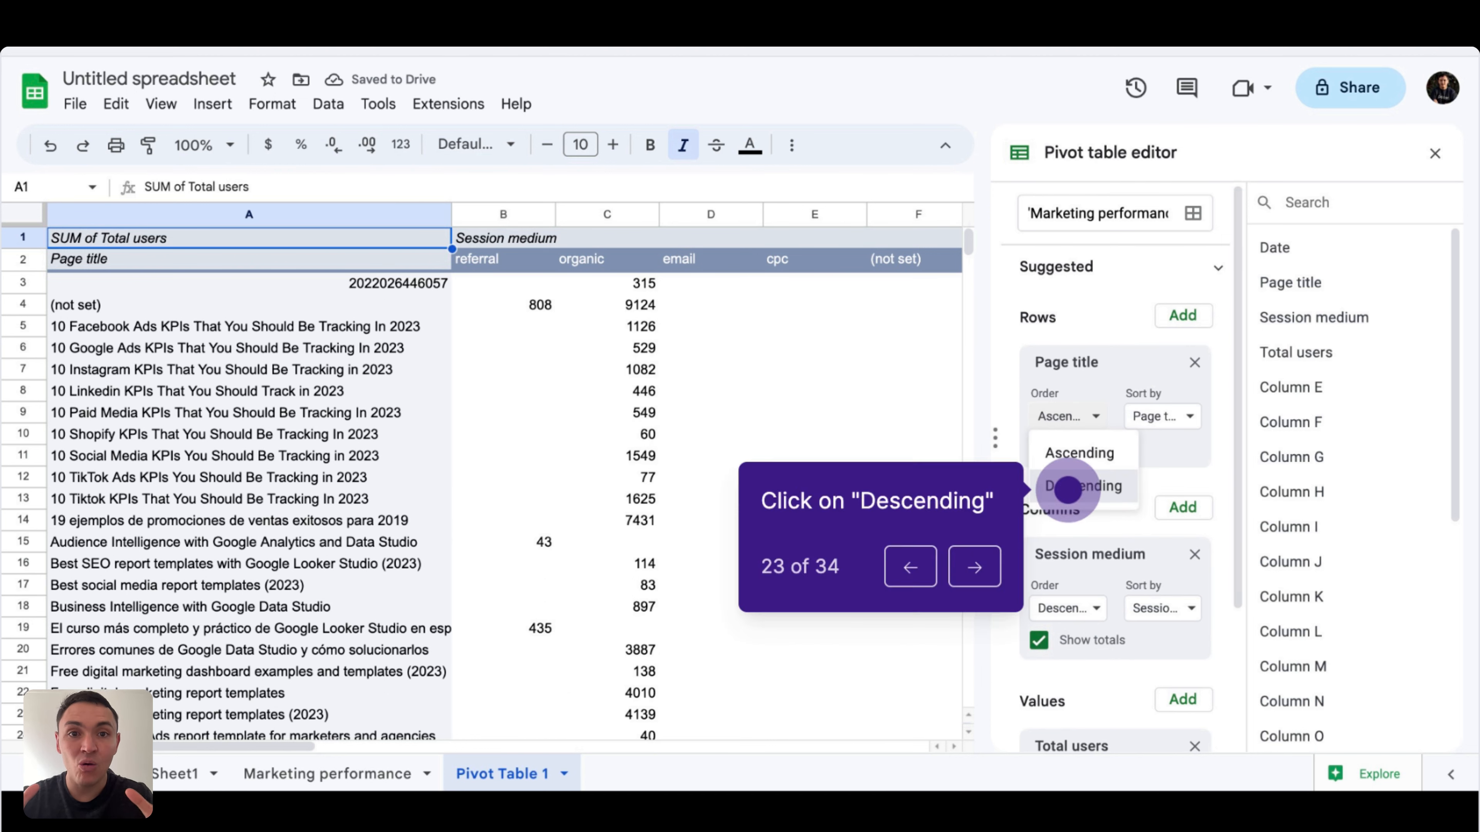
key("Right")
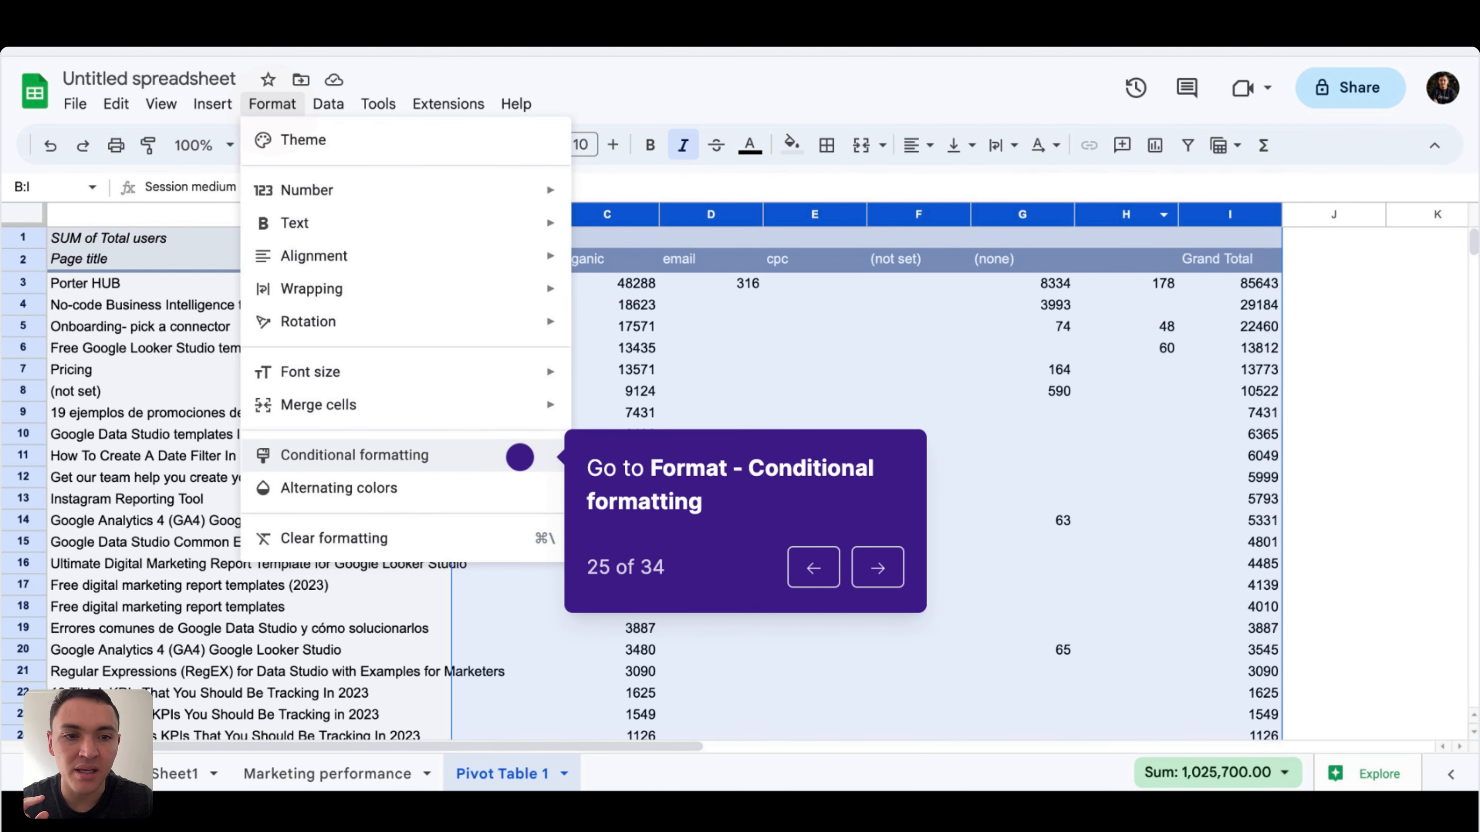
Add a conditional formatting rule on B1:I1000 that applies the default green style to cells greater than 10000
key("Right")
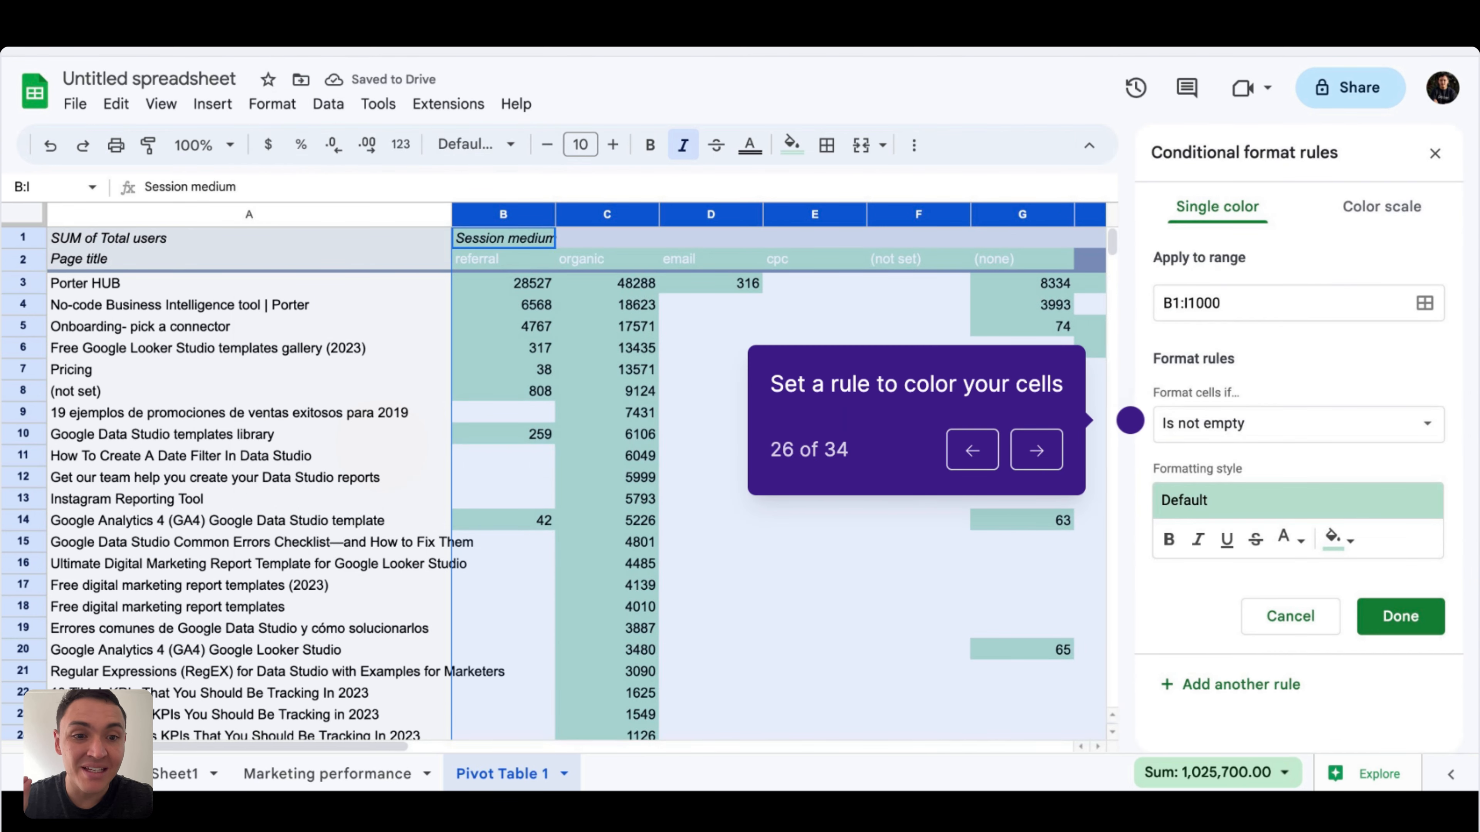
key("Right")
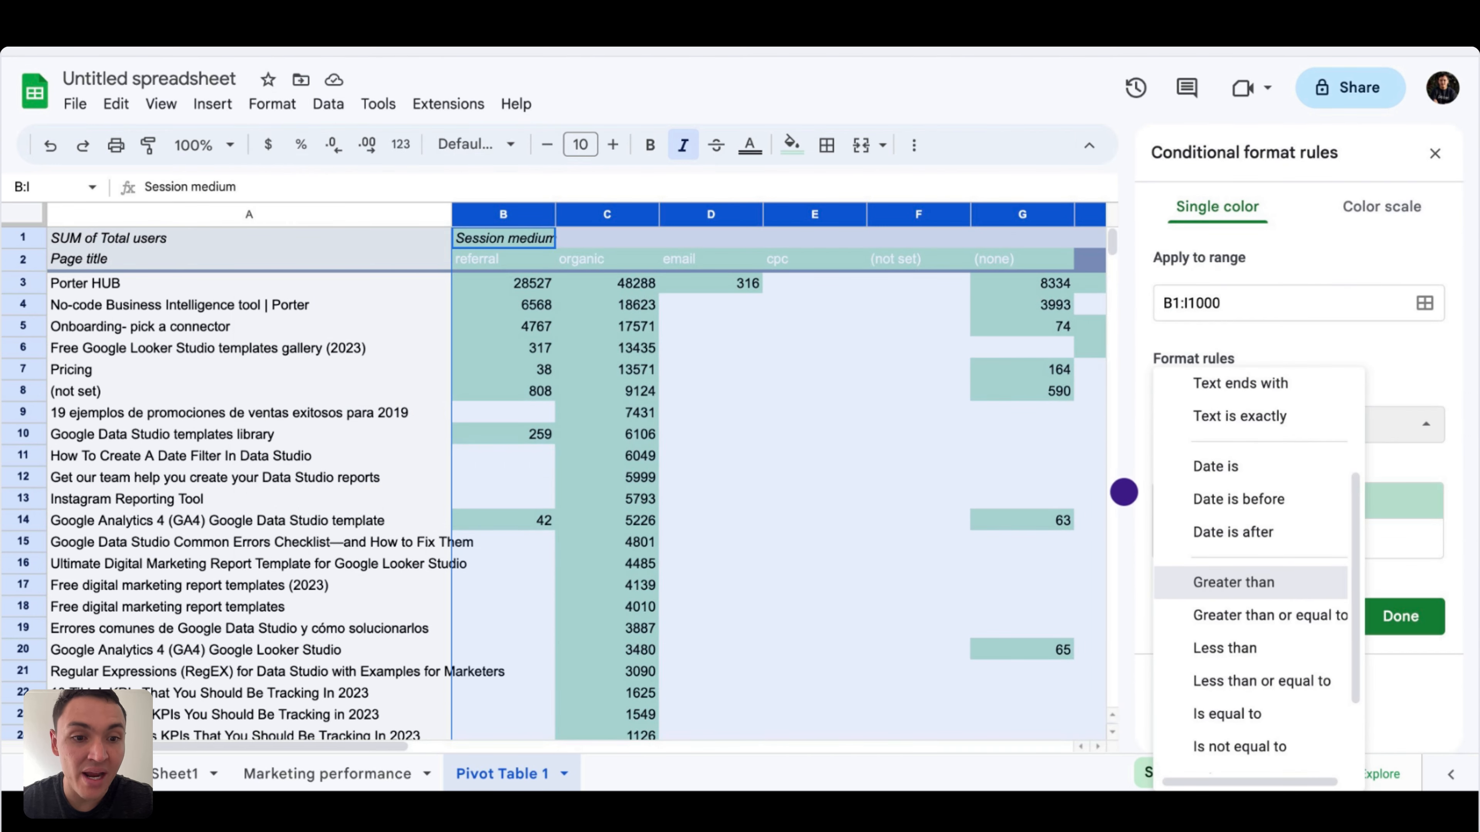
key("Right")
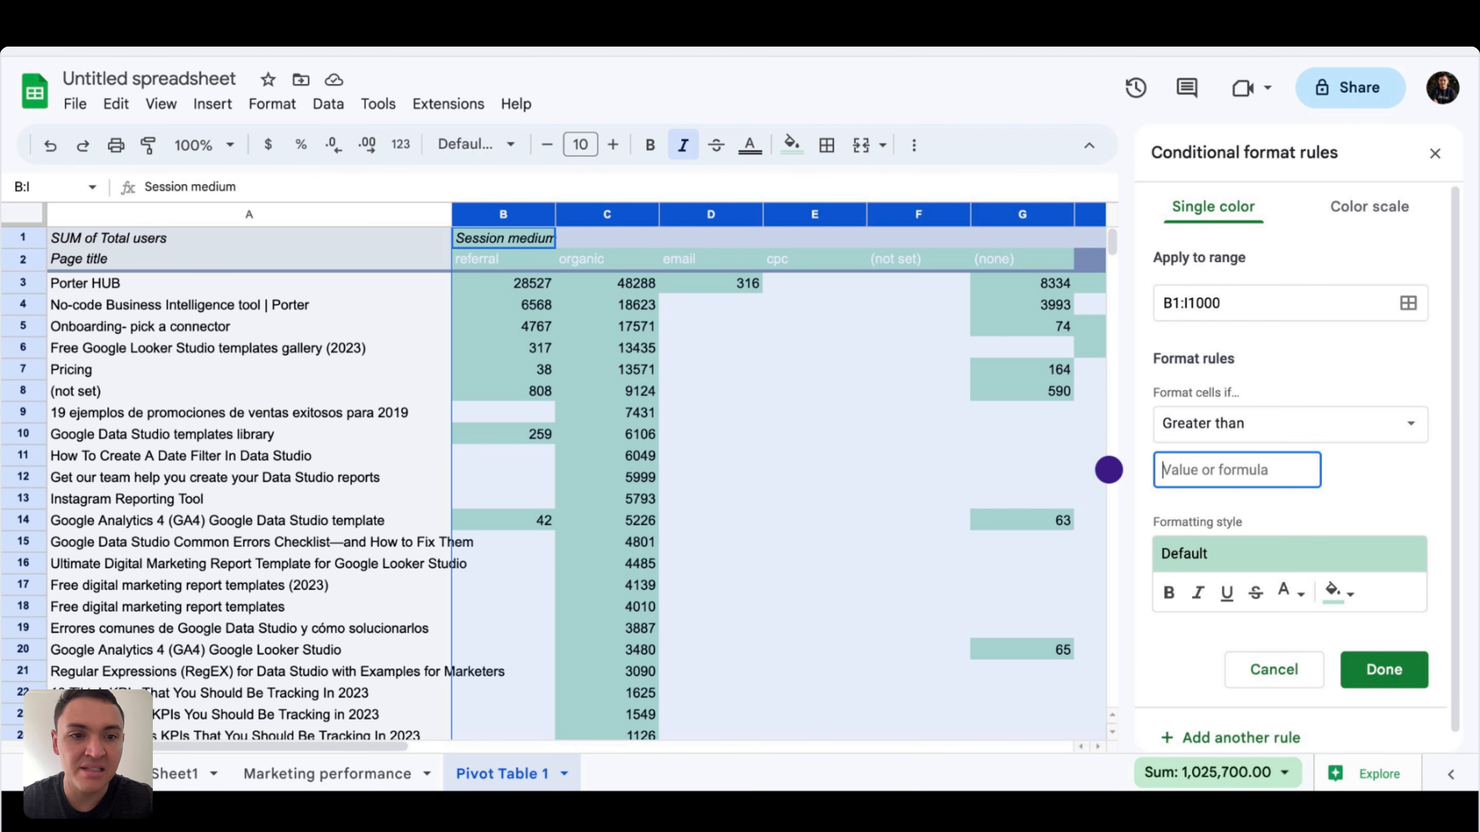
key("Right")
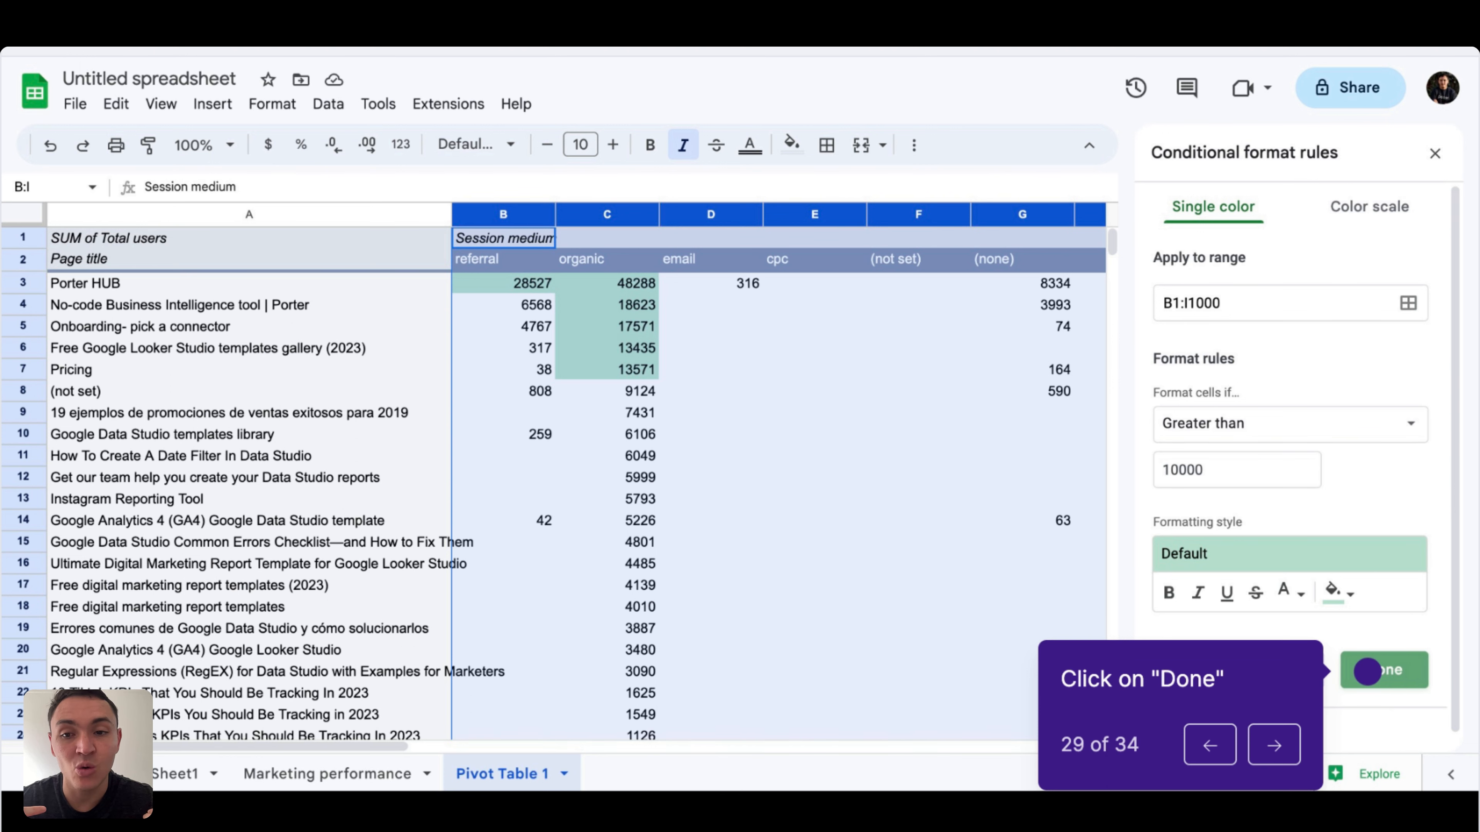
key("Right")
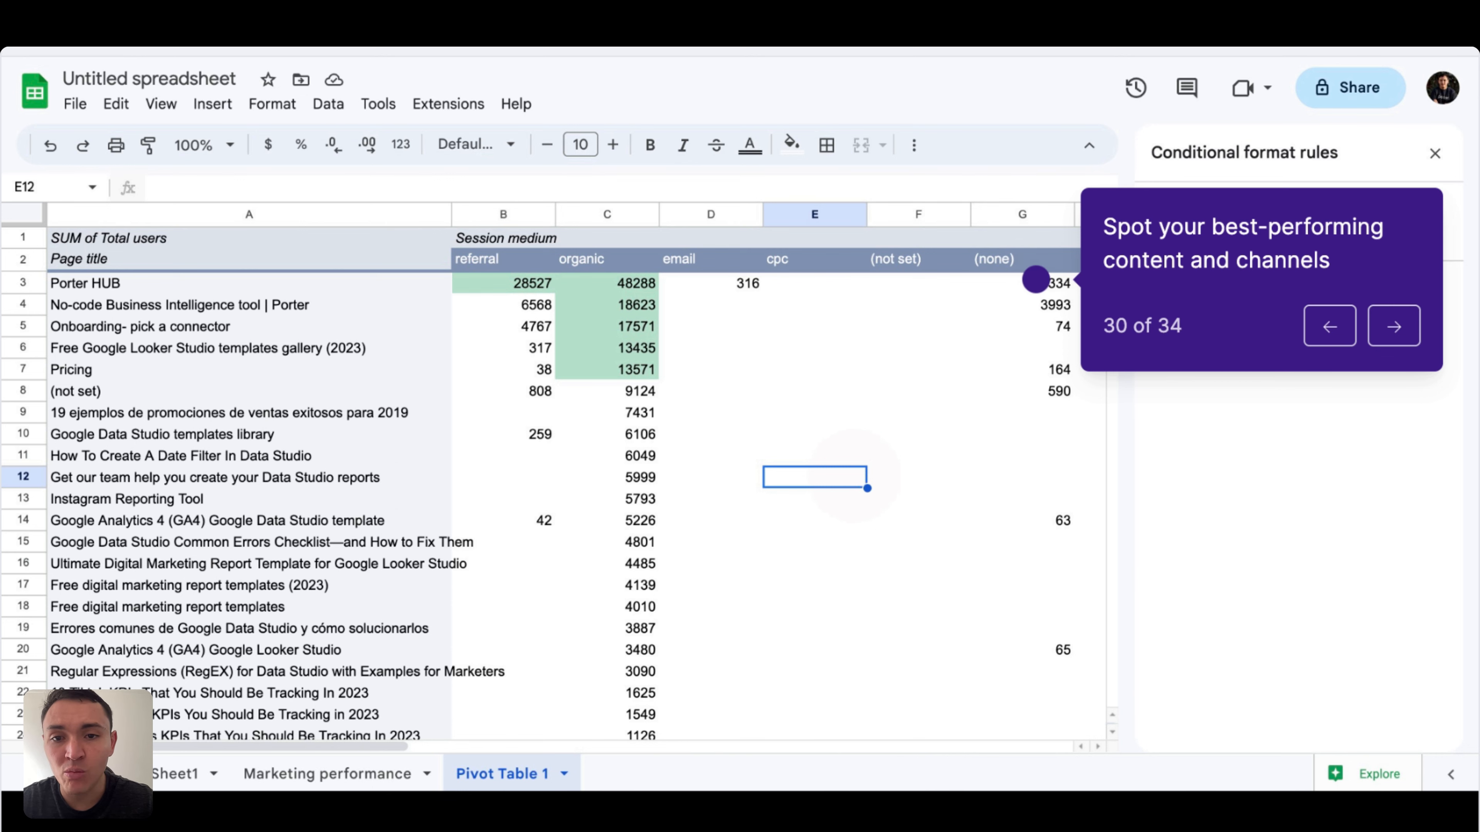
Insert a column chart from the Marketing performance data, with Session medium on the X-axis and summed Total users as the series
key("Right")
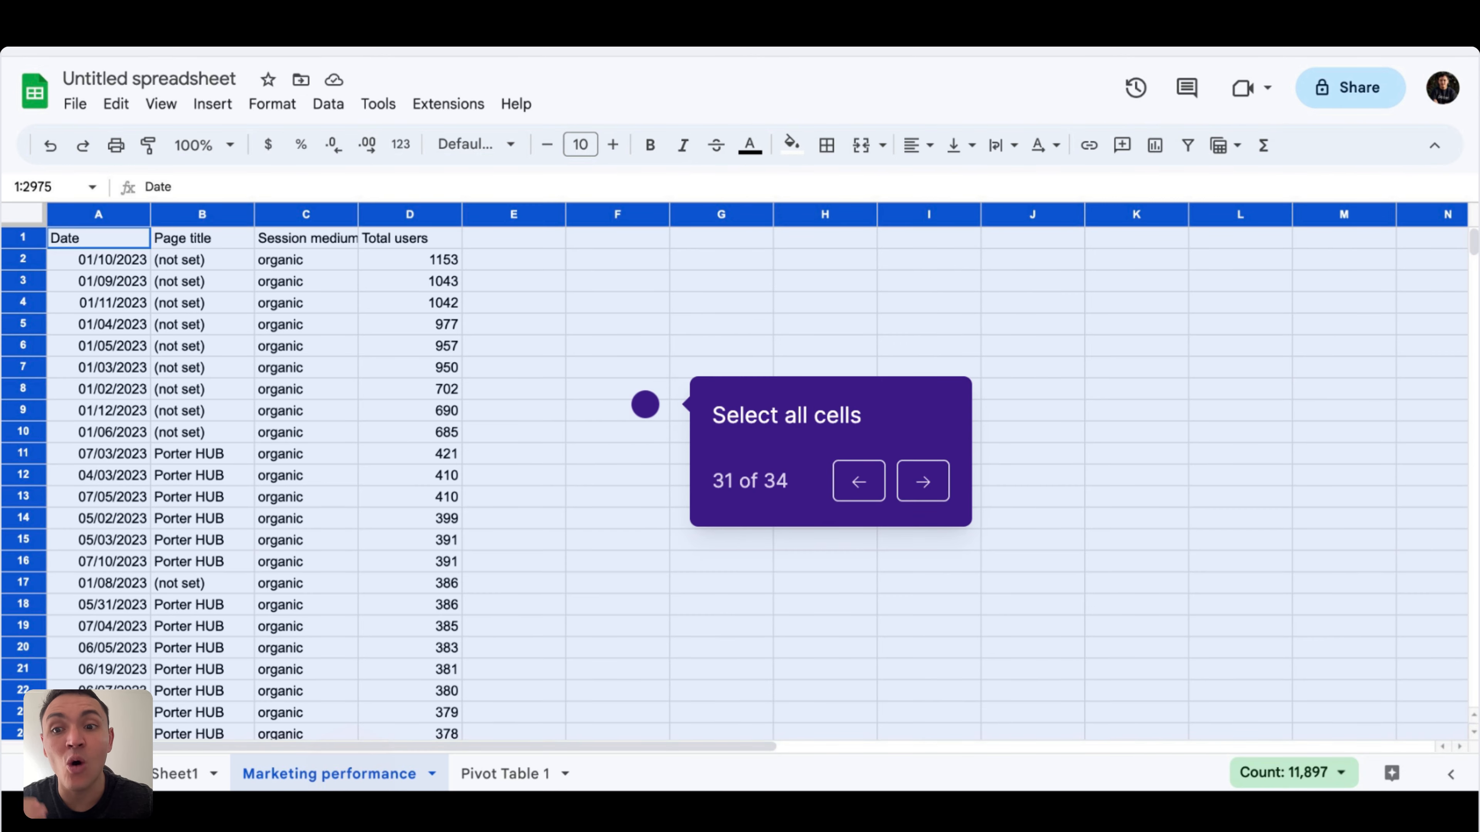
key("Right")
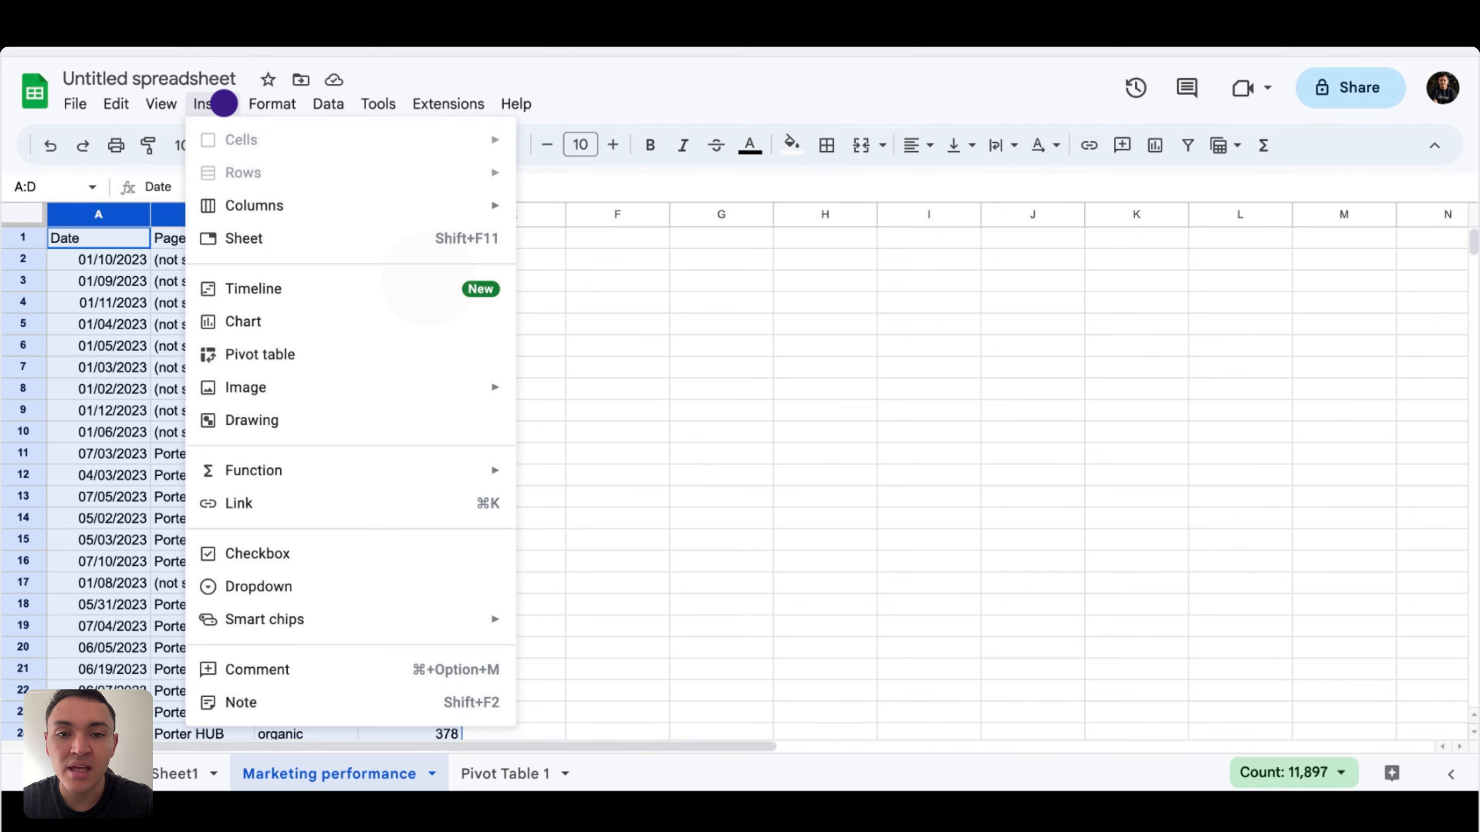
key("Right")
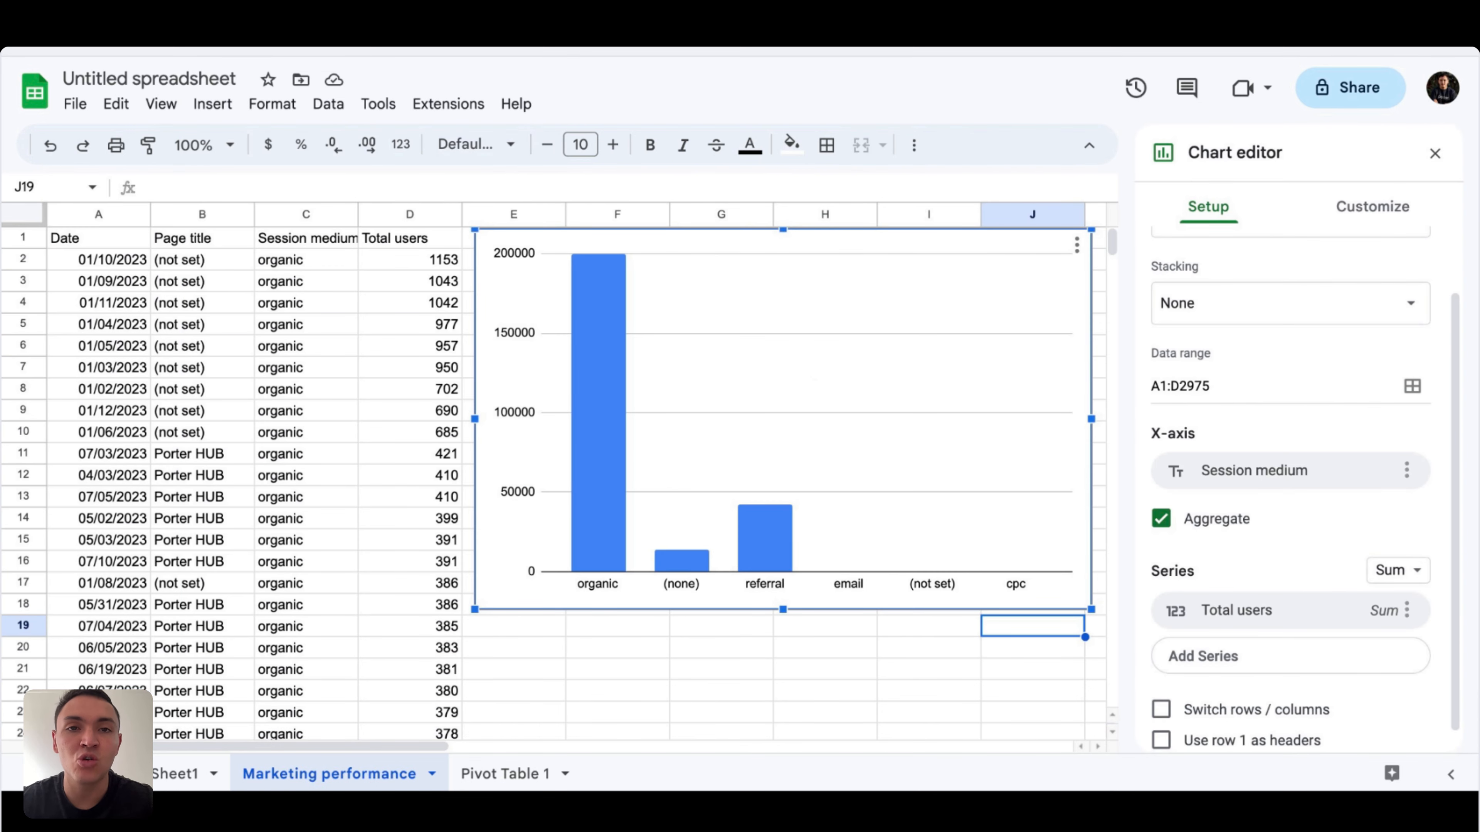